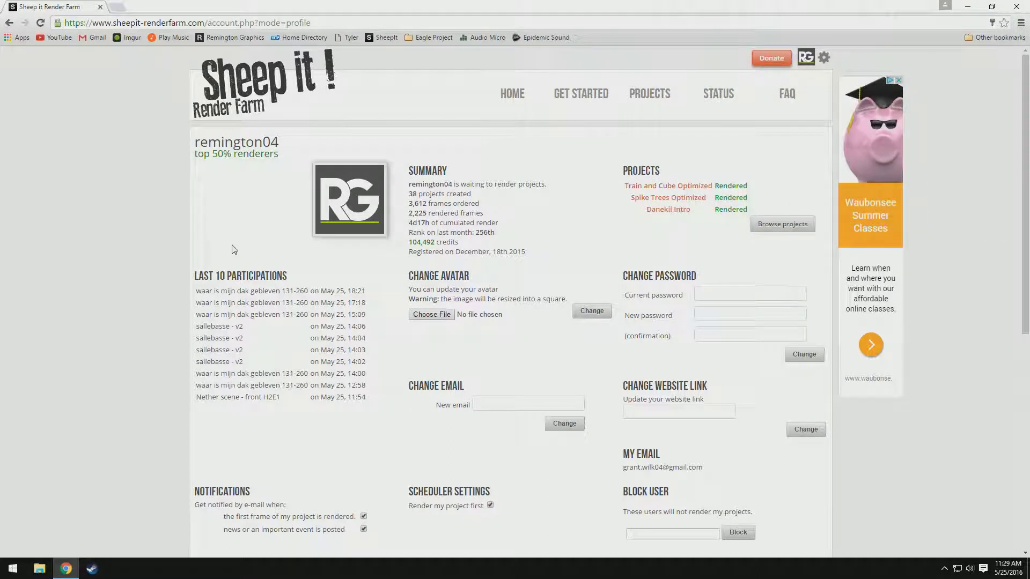
Highlight the '104,492 credits' line in the SheepIt profile Summary section
{"action": "left_click_drag", "start_coordinate": [460, 245], "coordinate": [408, 243]}
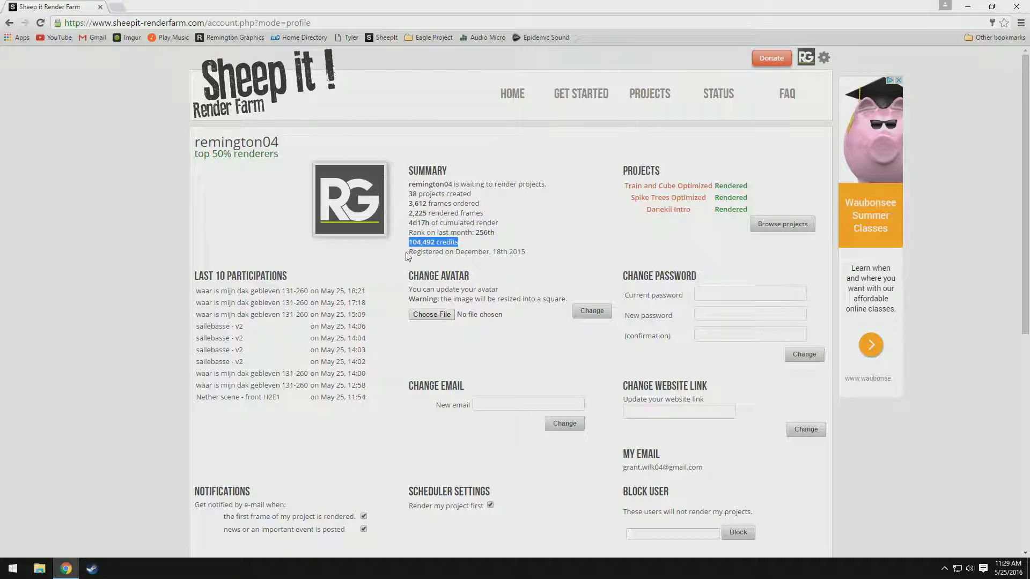
Restore the Chrome window and move it aside to uncover the desktop shortcut icons
{"action": "double_click", "coordinate": [466, 5]}
{"action": "left_click", "coordinate": [958, 21]}
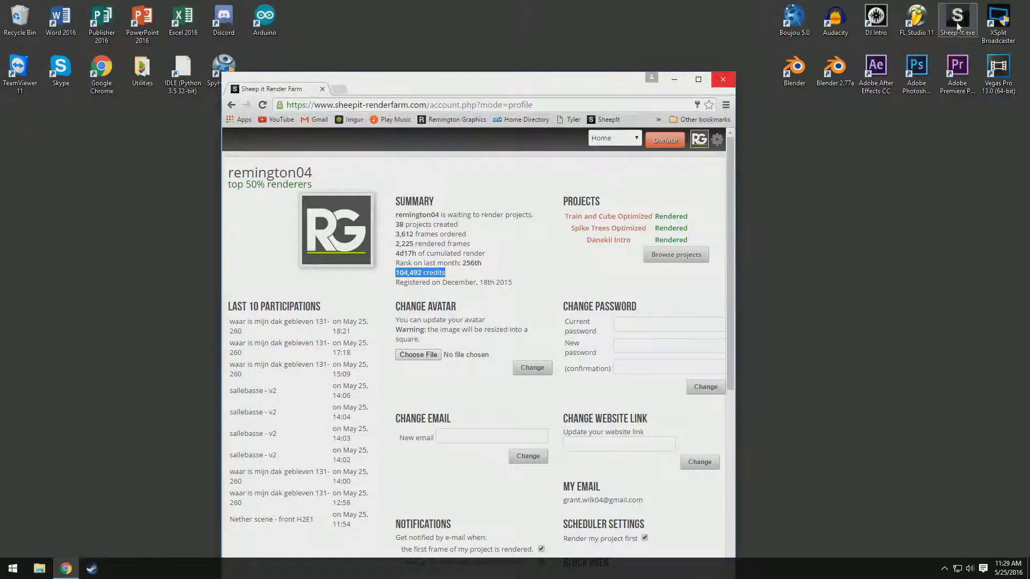
{"action": "double_click", "coordinate": [579, 88]}
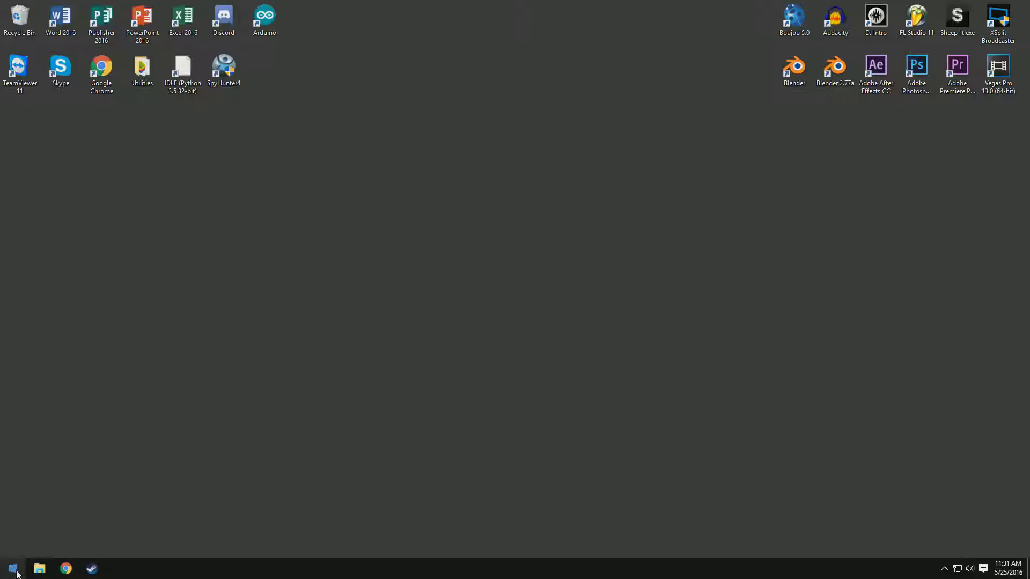
Search the Start menu for 'tasks' and launch Task Scheduler from Best match
{"action": "left_click", "coordinate": [13, 569]}
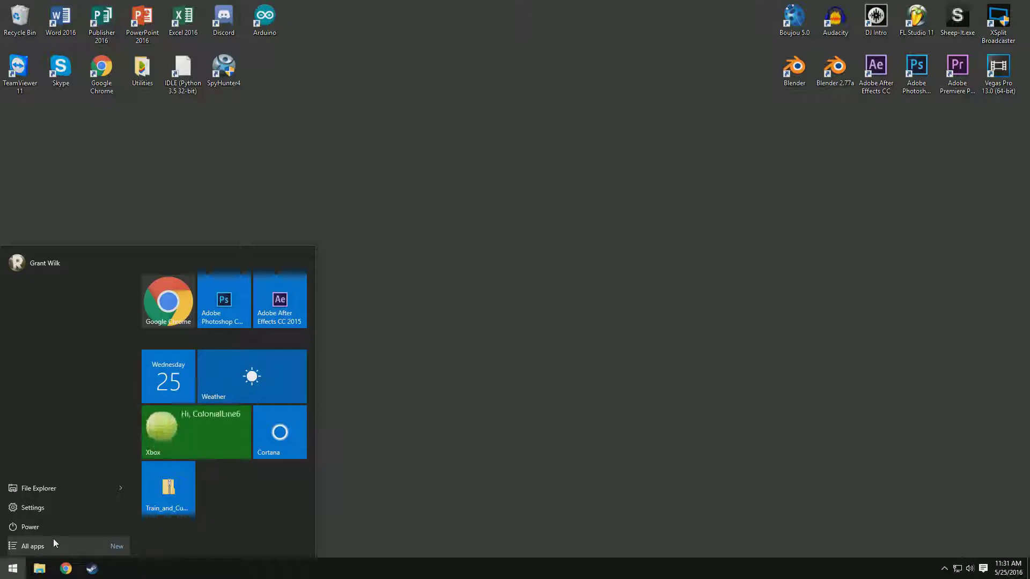
{"action": "type", "text": "tasks"}
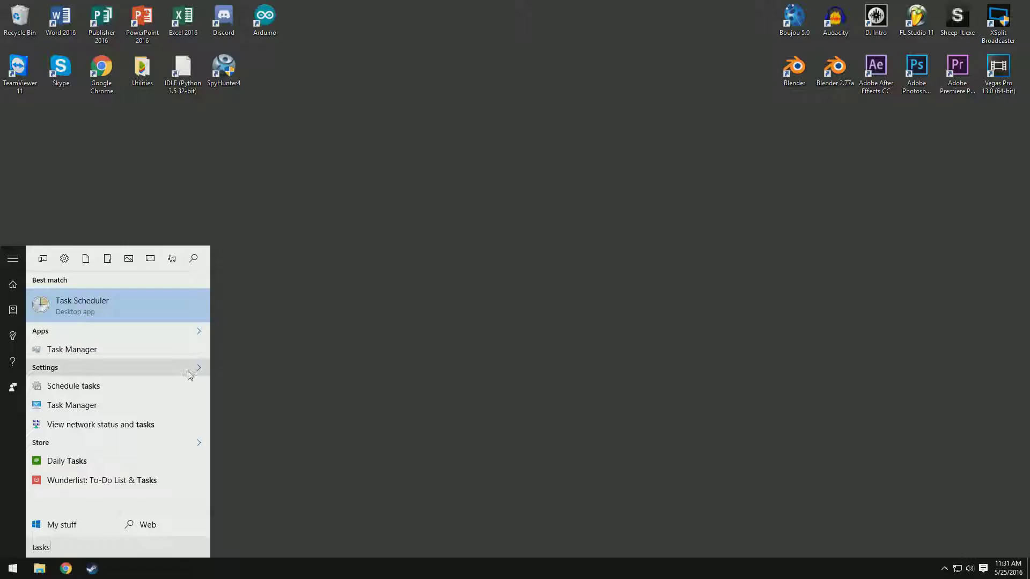
{"action": "left_click", "coordinate": [132, 301]}
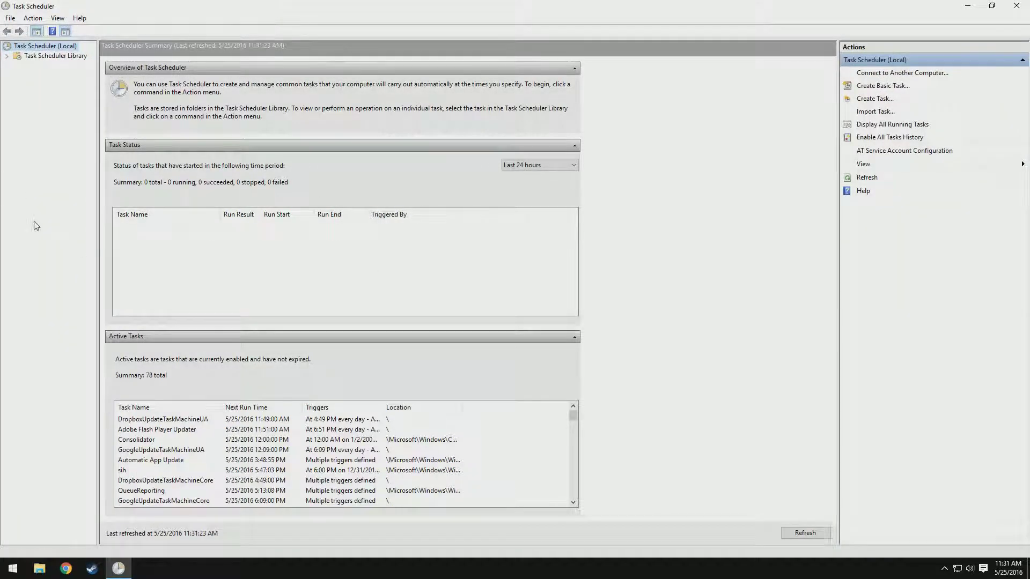
Review the Sheep-It task in the Task Scheduler Library, then dismiss the Create Basic Task wizard
{"action": "left_click", "coordinate": [30, 56]}
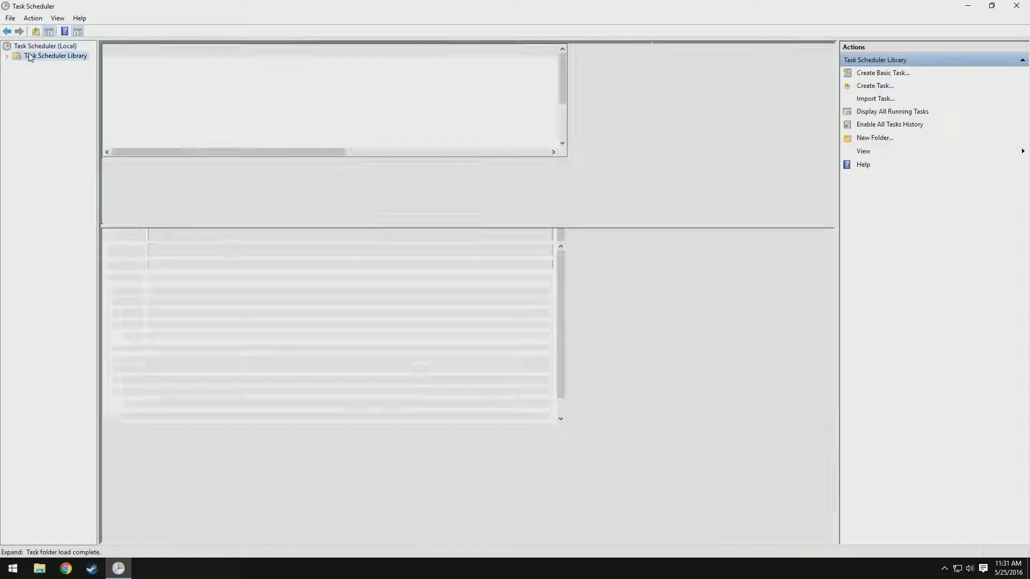
{"action": "left_click", "coordinate": [161, 175]}
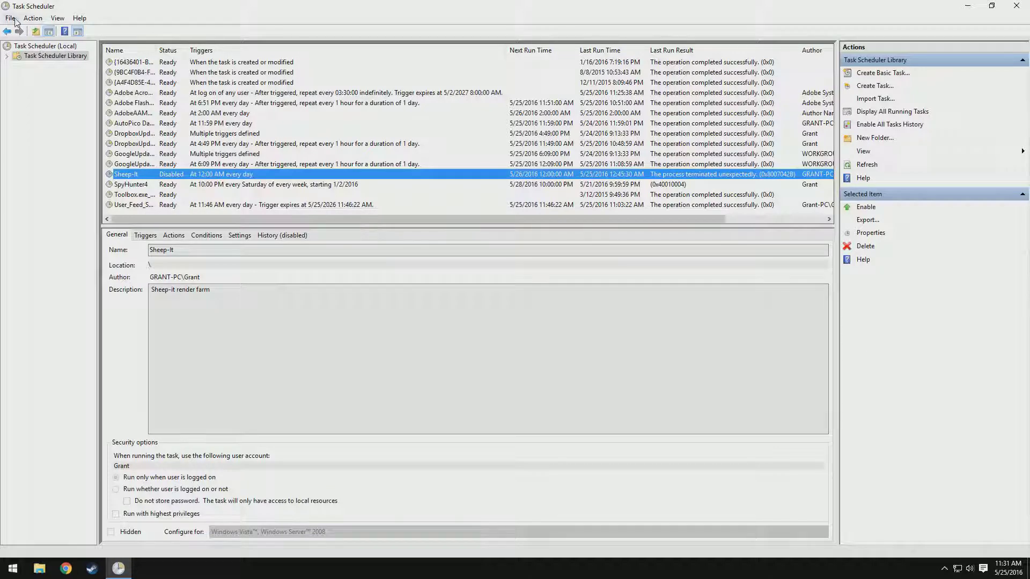
{"action": "scroll", "coordinate": [273, 154], "scroll_direction": "right", "scroll_amount": 3}
{"action": "scroll", "coordinate": [272, 154], "scroll_direction": "left", "scroll_amount": 3}
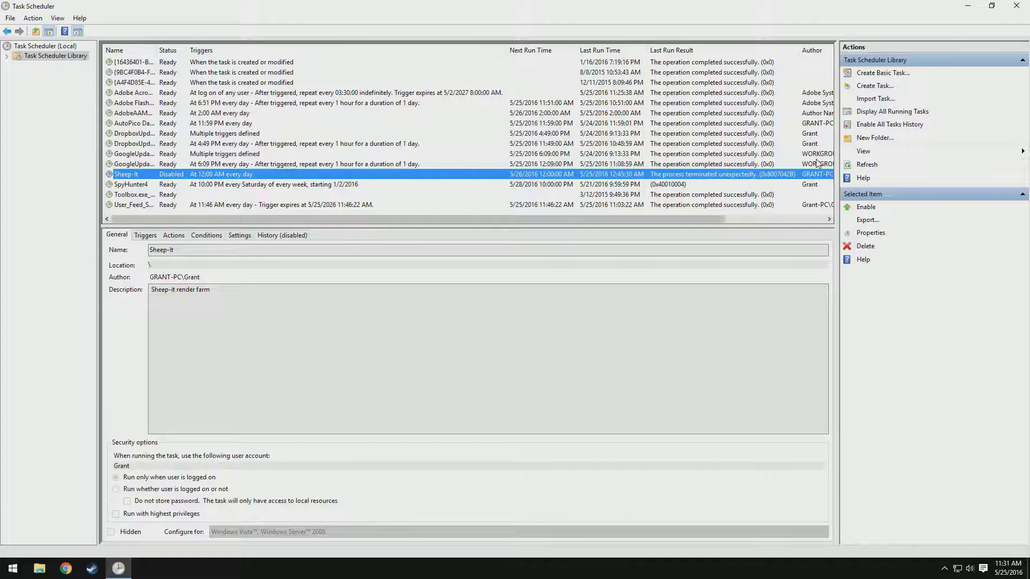
{"action": "left_click", "coordinate": [883, 74]}
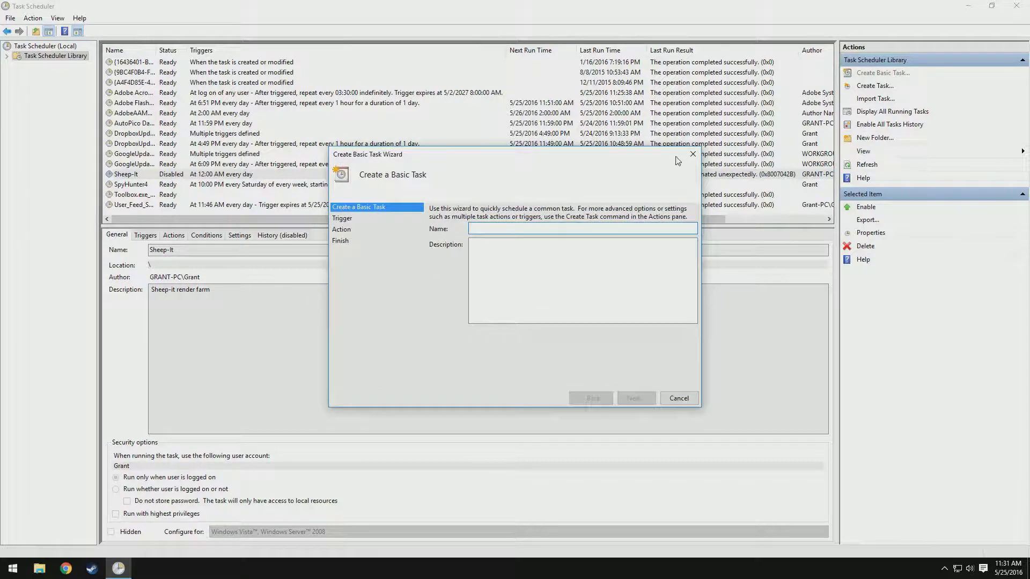
{"action": "left_click", "coordinate": [692, 154]}
Create a task named 'Sheep-it Automation', described 'Sheep-it', running whether the user is logged on or not
{"action": "left_click", "coordinate": [875, 87]}
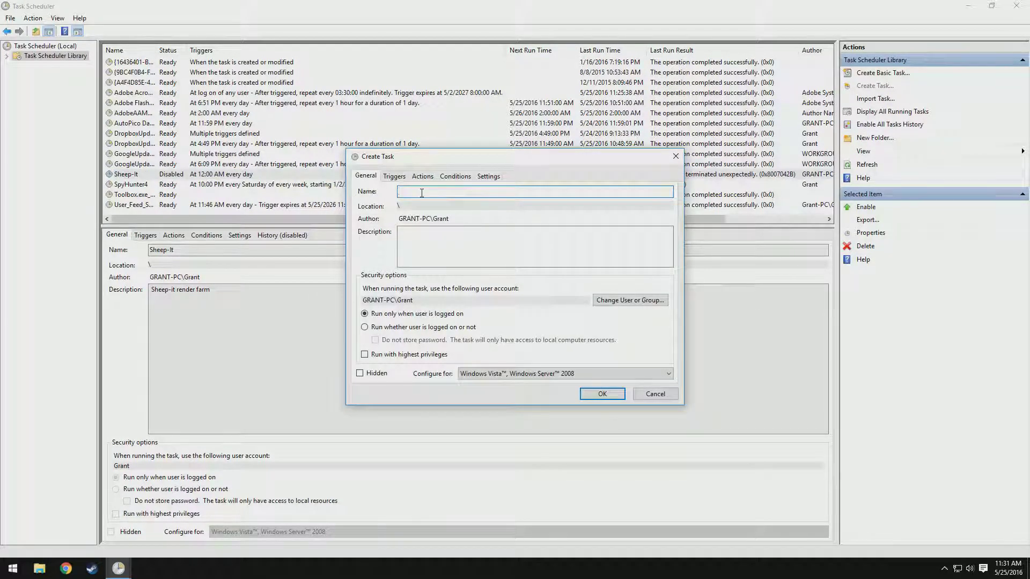
{"action": "type", "text": "SheepO-it Automation"}
{"action": "left_click", "coordinate": [445, 236]}
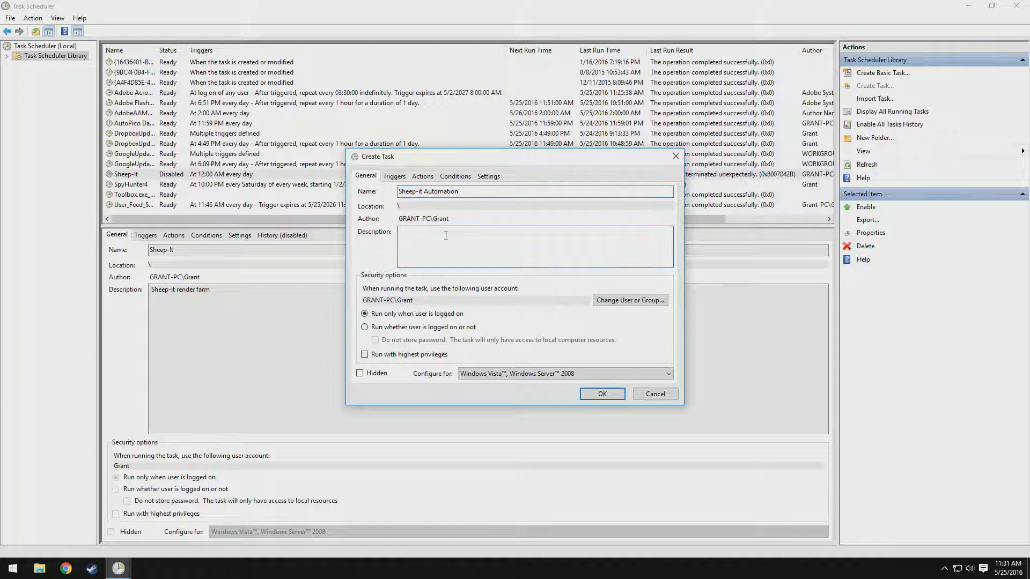
{"action": "type", "text": "Sheep-it"}
{"action": "left_click", "coordinate": [427, 330]}
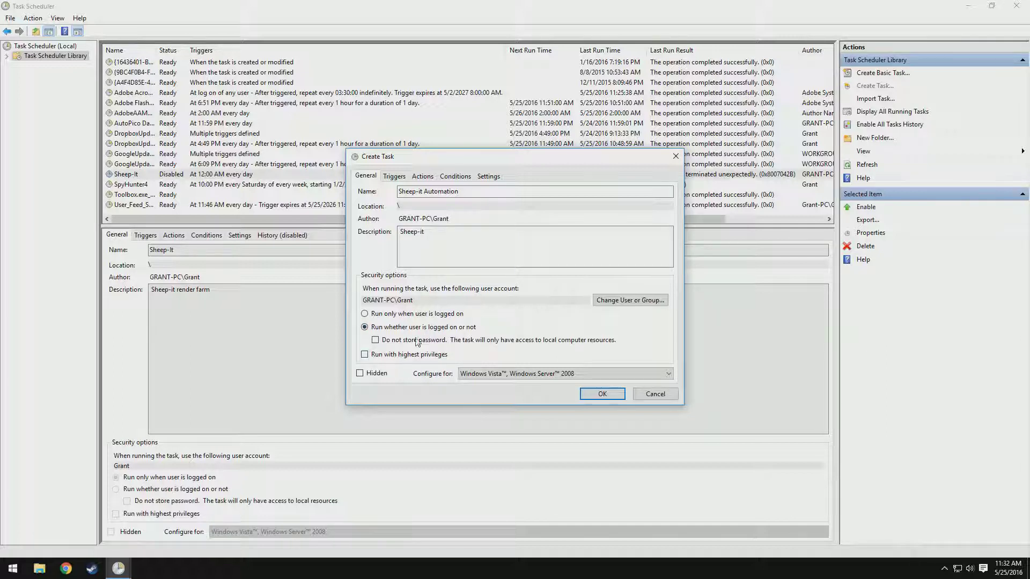
Add a new Daily trigger with a start time of 12:00:00 AM
{"action": "left_click", "coordinate": [400, 180]}
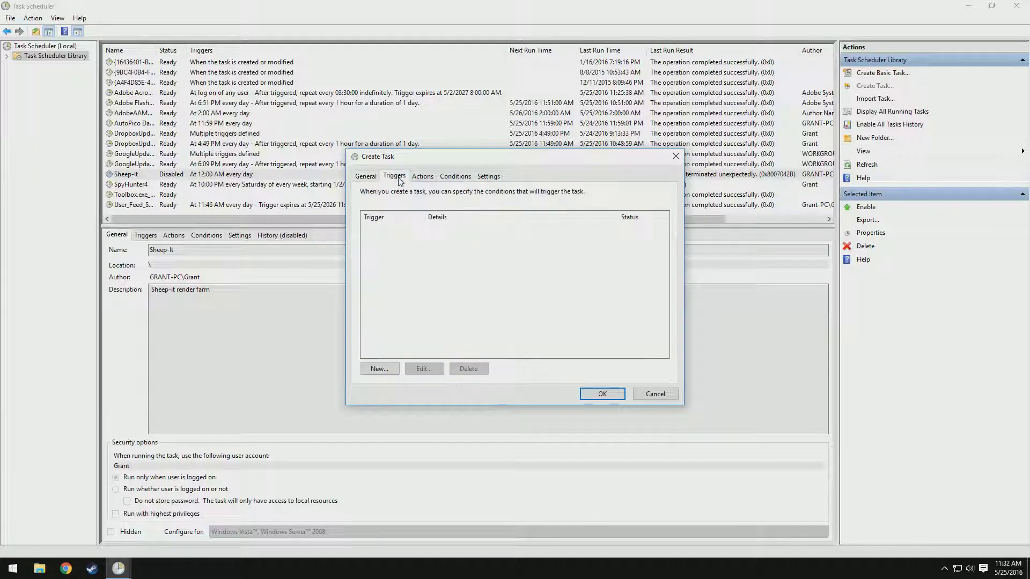
{"action": "left_click", "coordinate": [396, 369]}
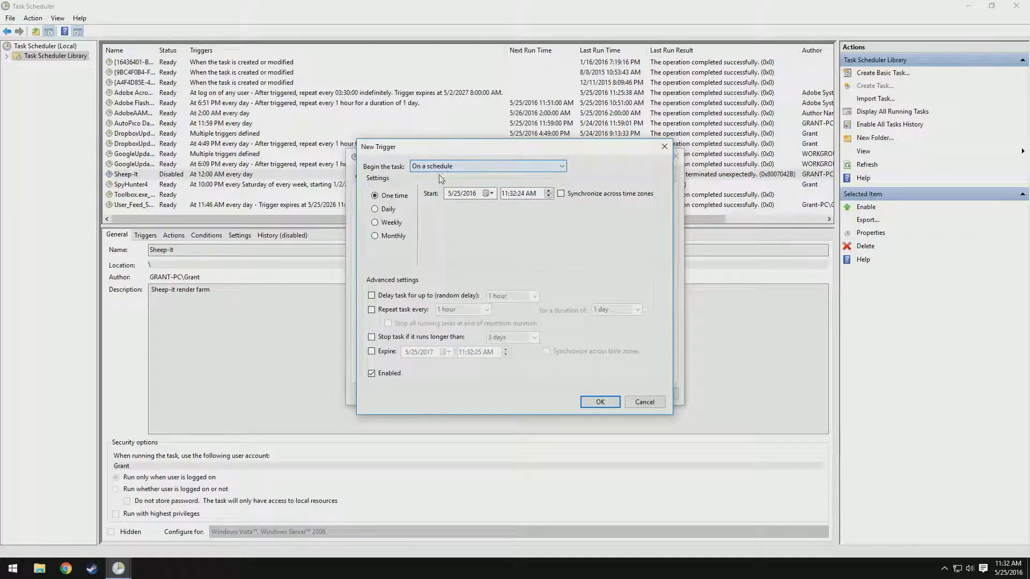
{"action": "left_click", "coordinate": [376, 209]}
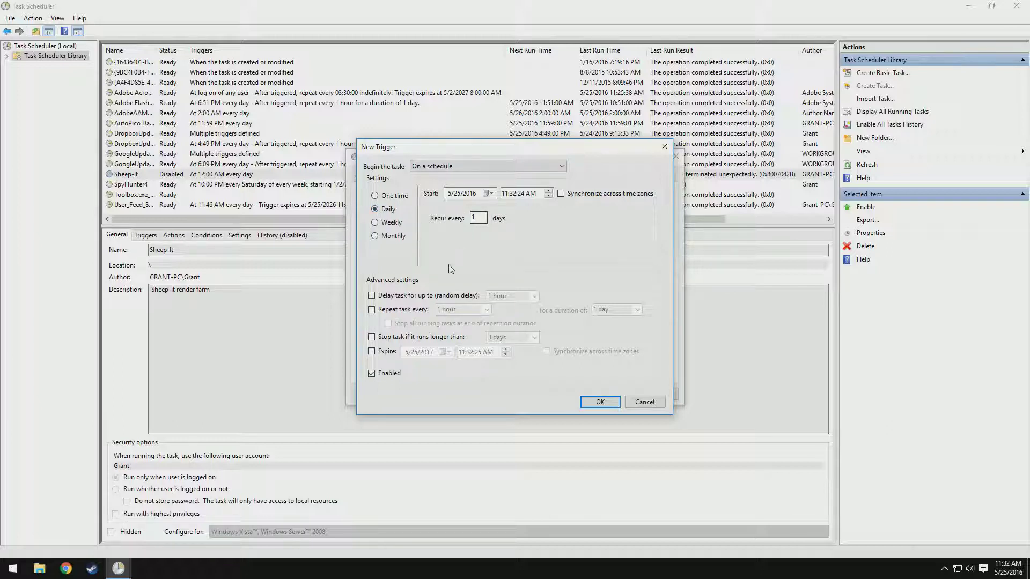
{"action": "left_click", "coordinate": [490, 194]}
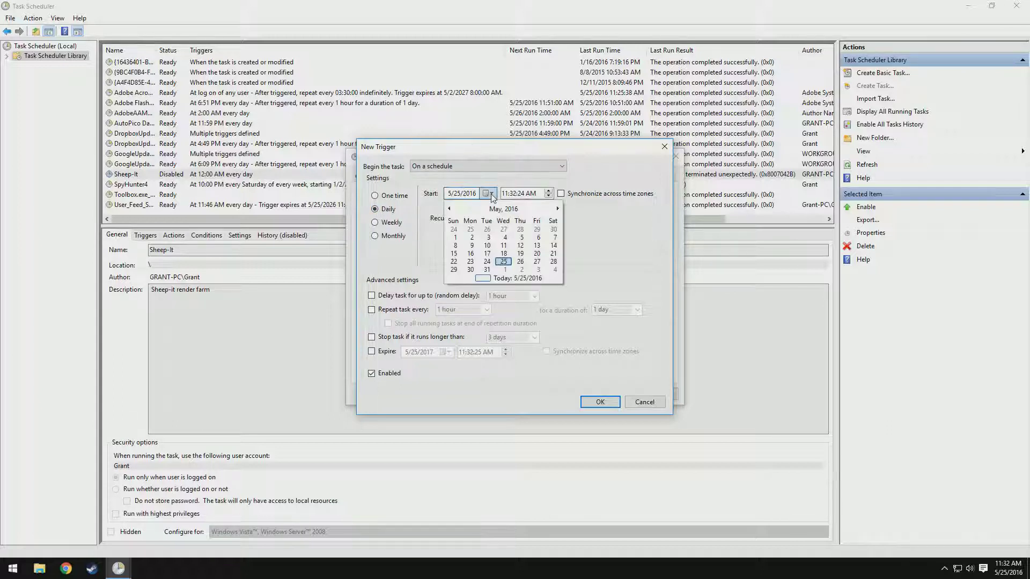
{"action": "left_click", "coordinate": [490, 194]}
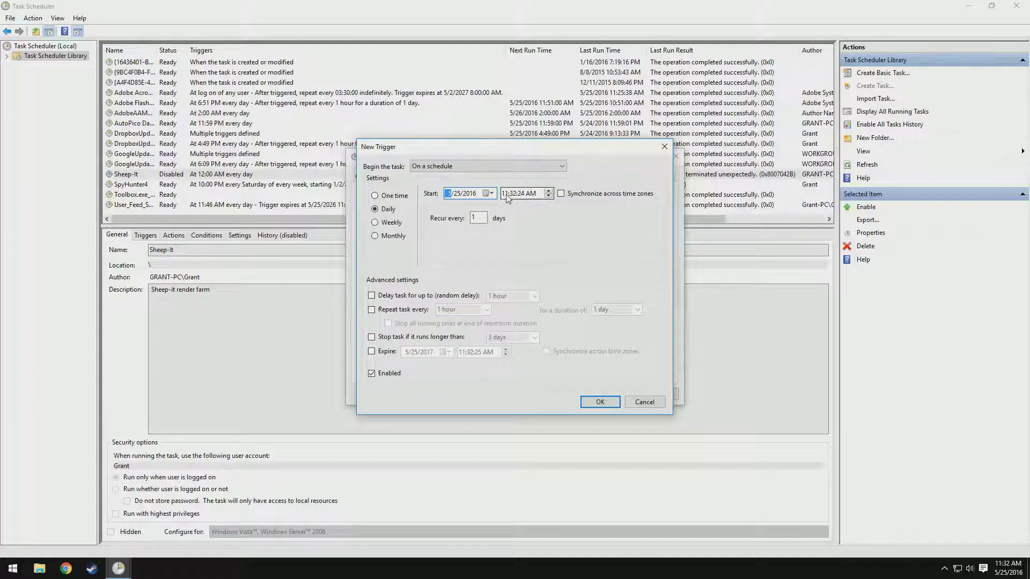
{"action": "left_click", "coordinate": [504, 193]}
{"action": "type", "text": "12:00:00 PM"}
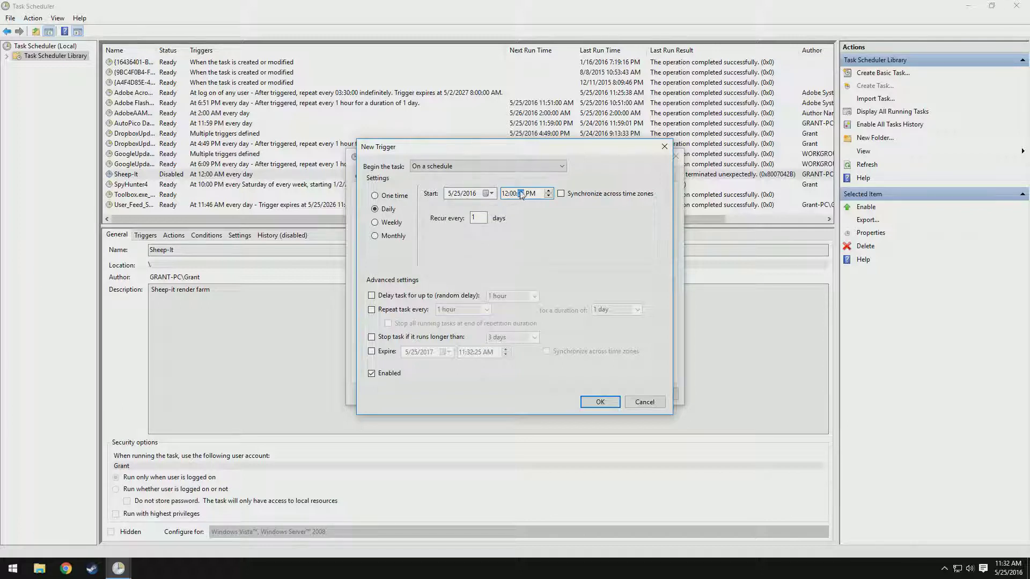
{"action": "left_click", "coordinate": [549, 191]}
Give the trigger a 1-minute random delay, leave the run-time limit off, and save it
{"action": "left_click", "coordinate": [392, 301]}
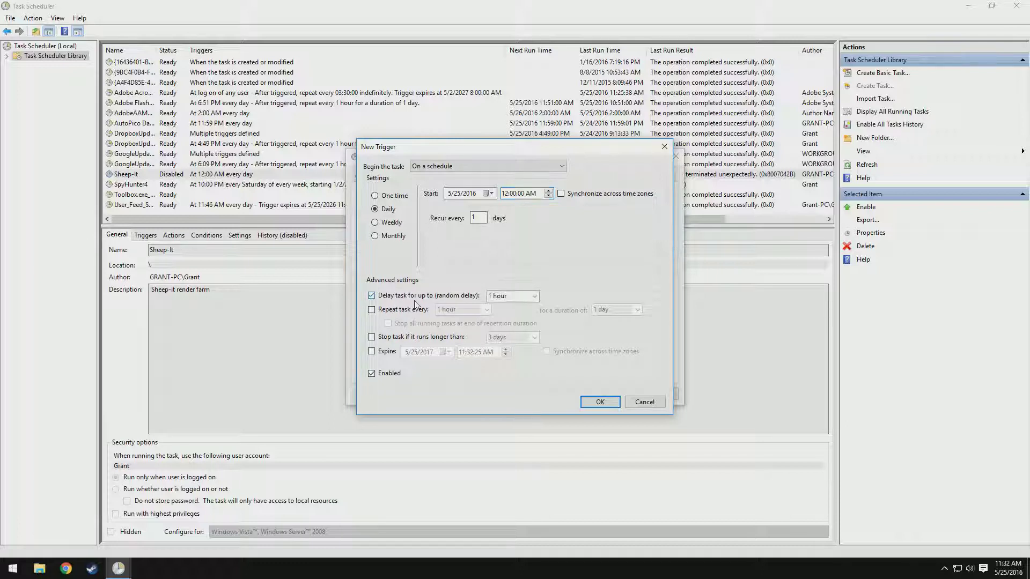
{"action": "left_click", "coordinate": [534, 299]}
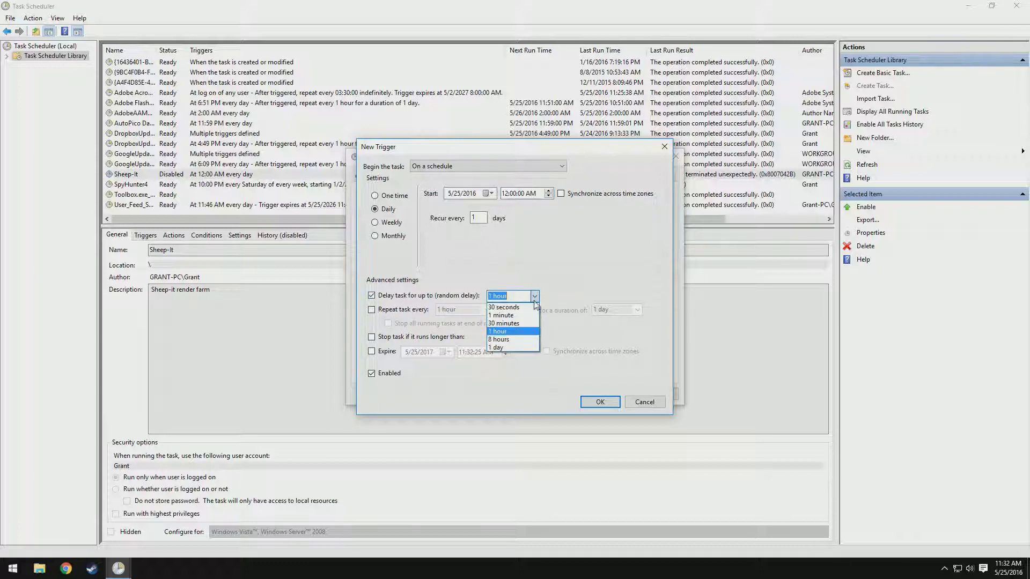
{"action": "left_click", "coordinate": [507, 324]}
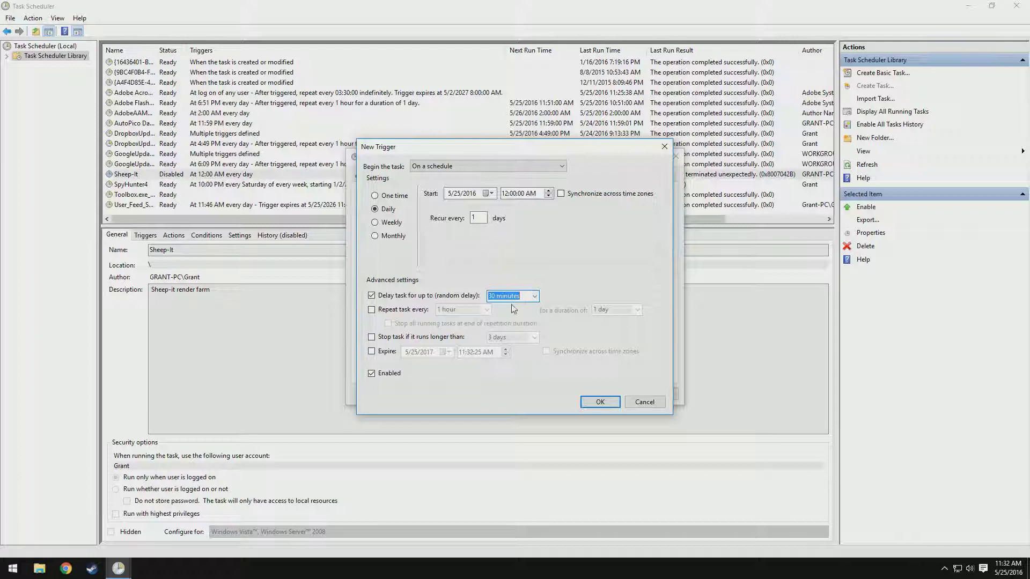
{"action": "left_click", "coordinate": [535, 296]}
{"action": "left_click", "coordinate": [507, 310]}
{"action": "left_click", "coordinate": [373, 338]}
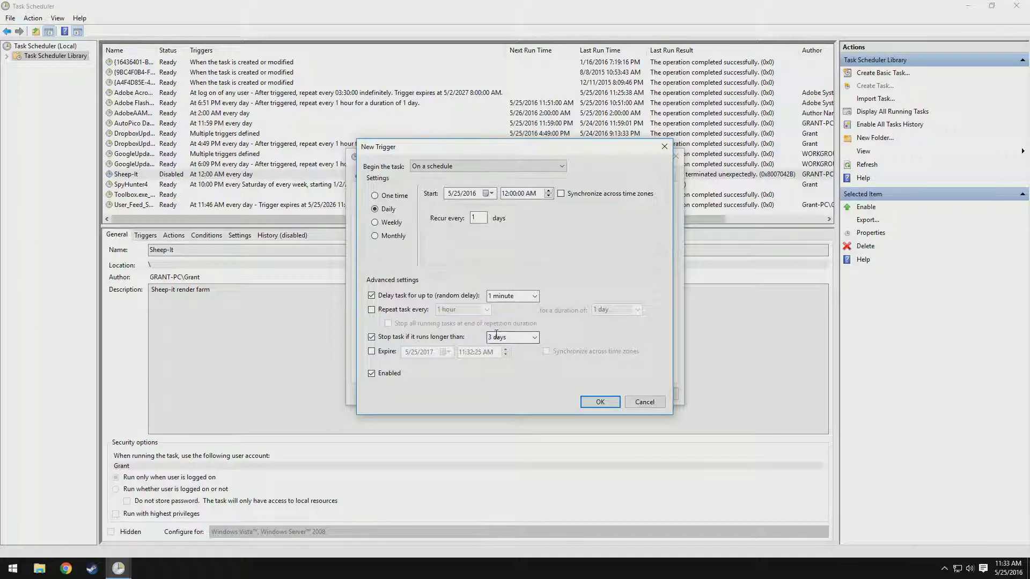
{"action": "left_click", "coordinate": [371, 337]}
{"action": "left_click", "coordinate": [593, 403]}
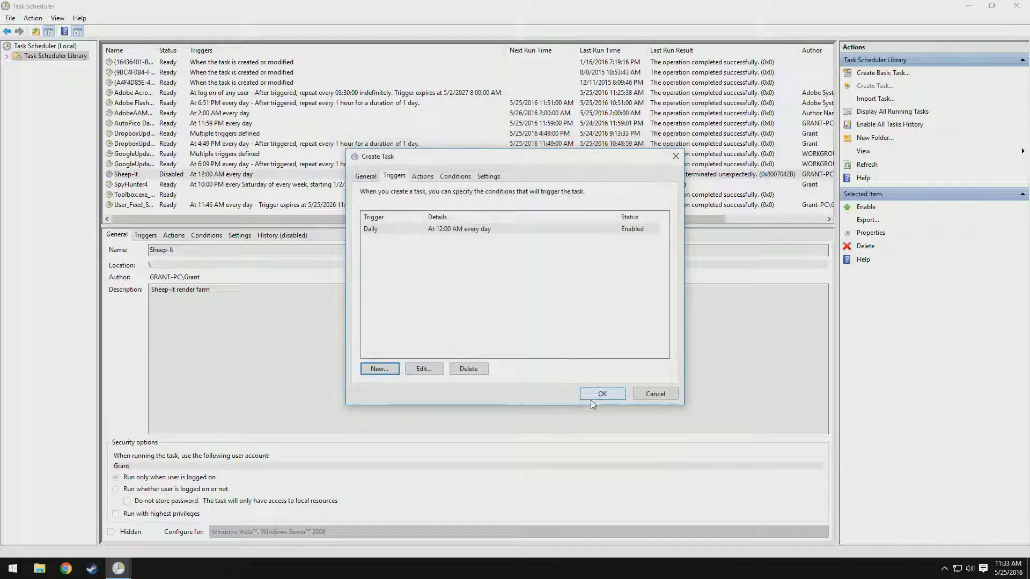
Start a new 'Start a program' action and browse the Desktop for the program
{"action": "left_click", "coordinate": [418, 179]}
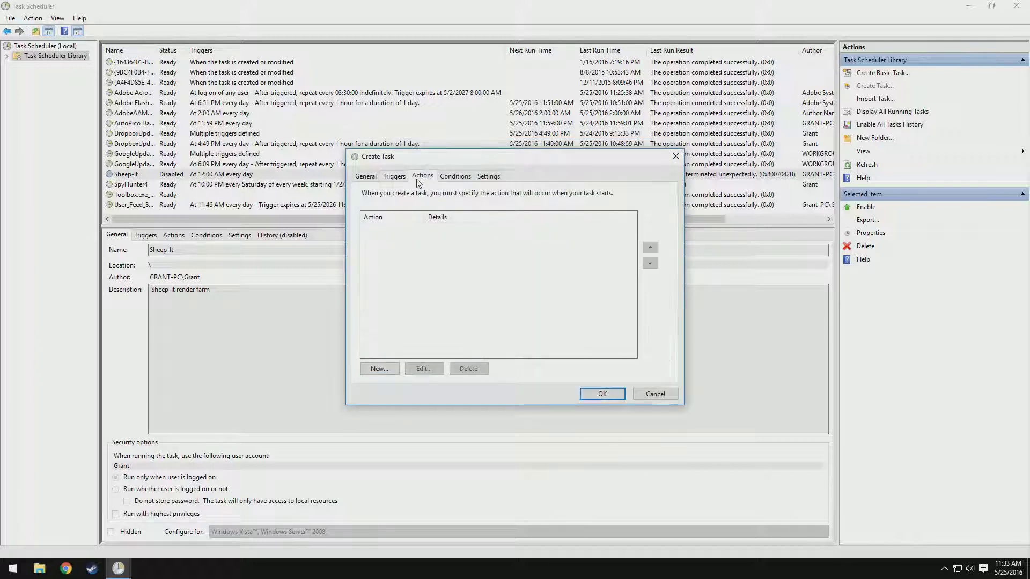
{"action": "left_click", "coordinate": [380, 369]}
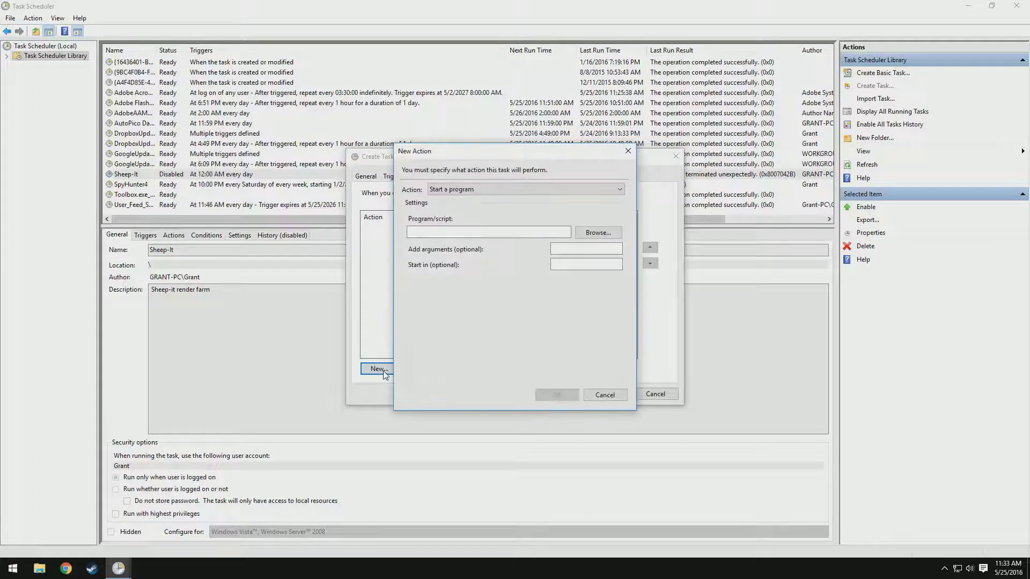
{"action": "left_click", "coordinate": [597, 233]}
{"action": "scroll", "coordinate": [558, 314], "scroll_direction": "down", "scroll_amount": 10}
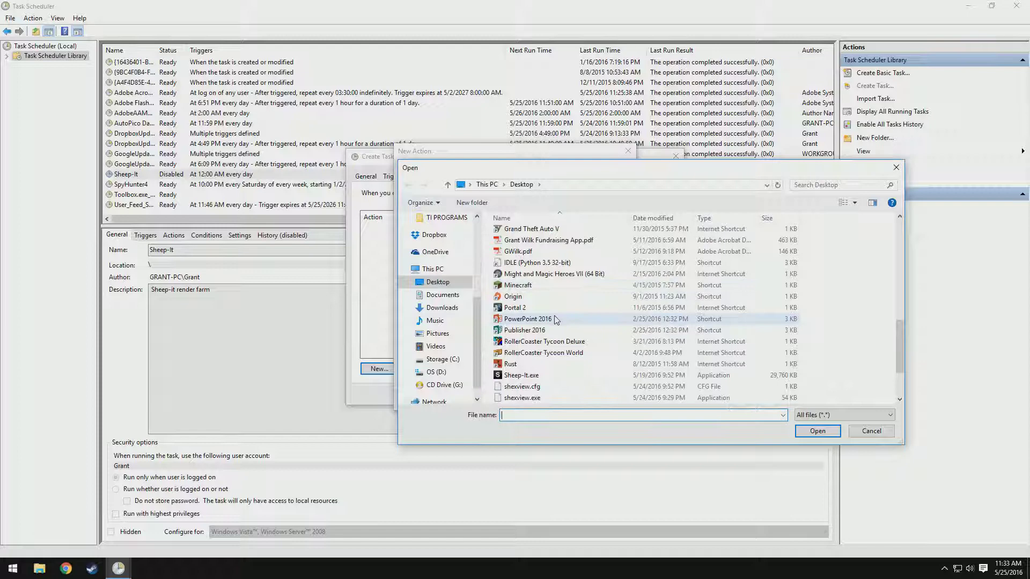
{"action": "left_click", "coordinate": [39, 569]}
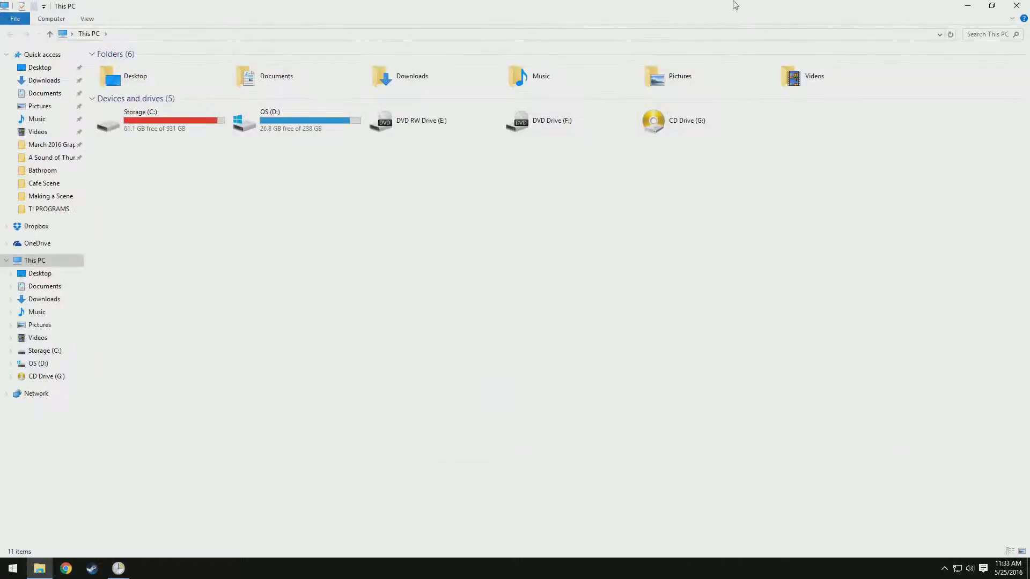
{"action": "left_click", "coordinate": [1016, 5]}
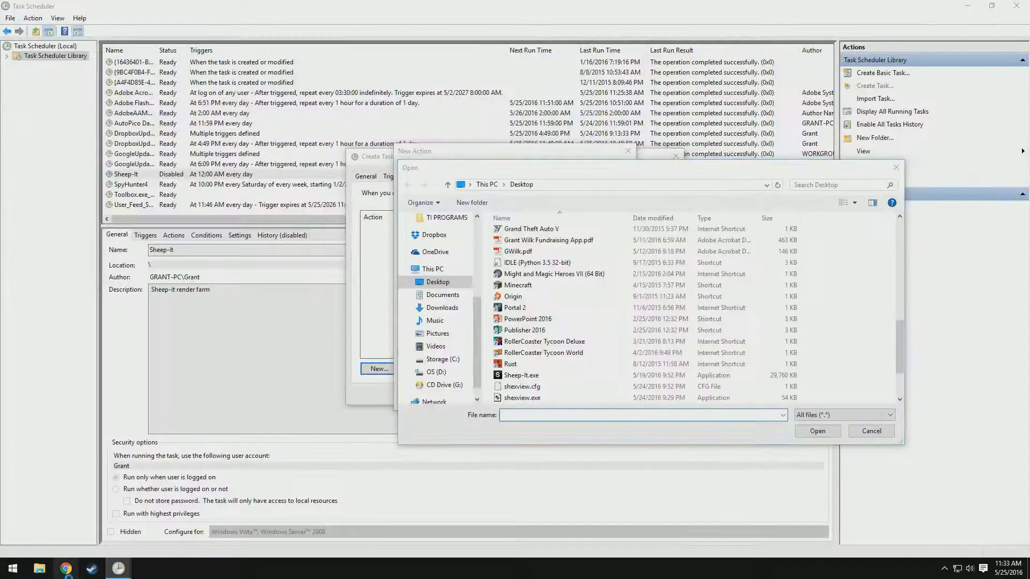
Look up the SheepIt Get Started page in a new browser window
{"action": "left_click", "coordinate": [66, 569]}
{"action": "type", "text": "sheepit-renderfarm.com/jobs.php"}
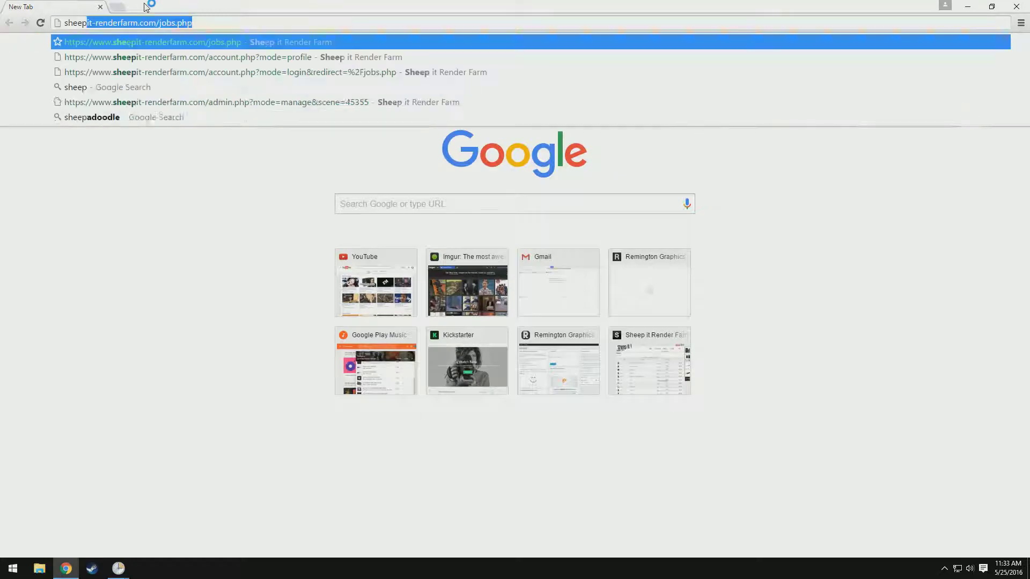
{"action": "key", "text": "Return"}
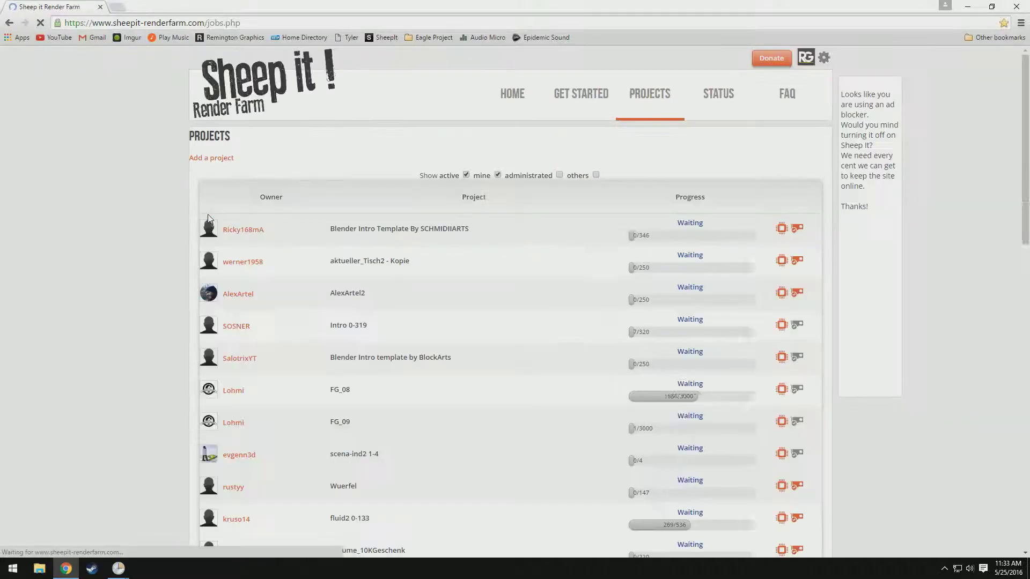
{"action": "left_click", "coordinate": [602, 102]}
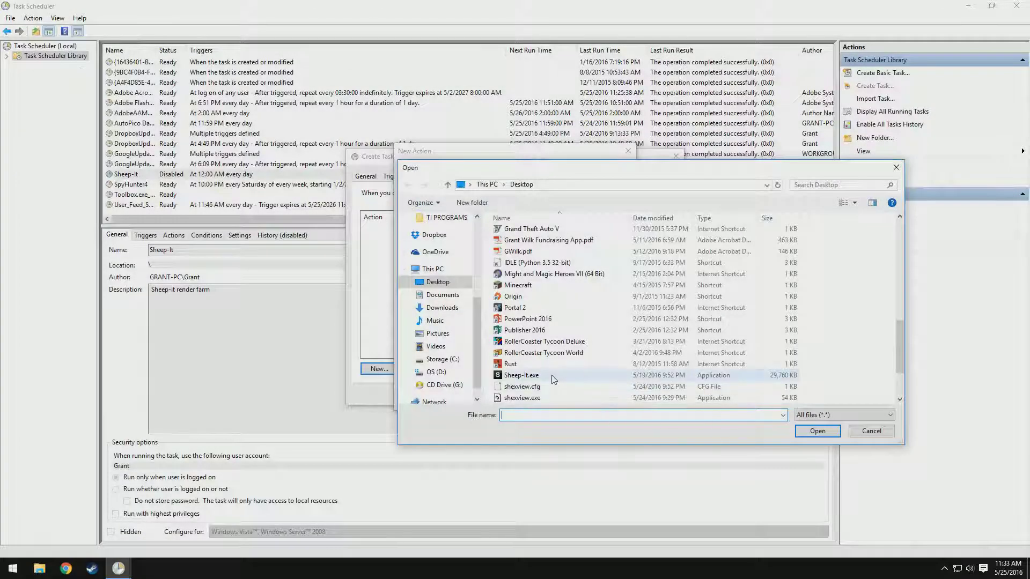
Set the action to launch Sheep-It.exe from the Desktop and confirm it
{"action": "left_click", "coordinate": [552, 377]}
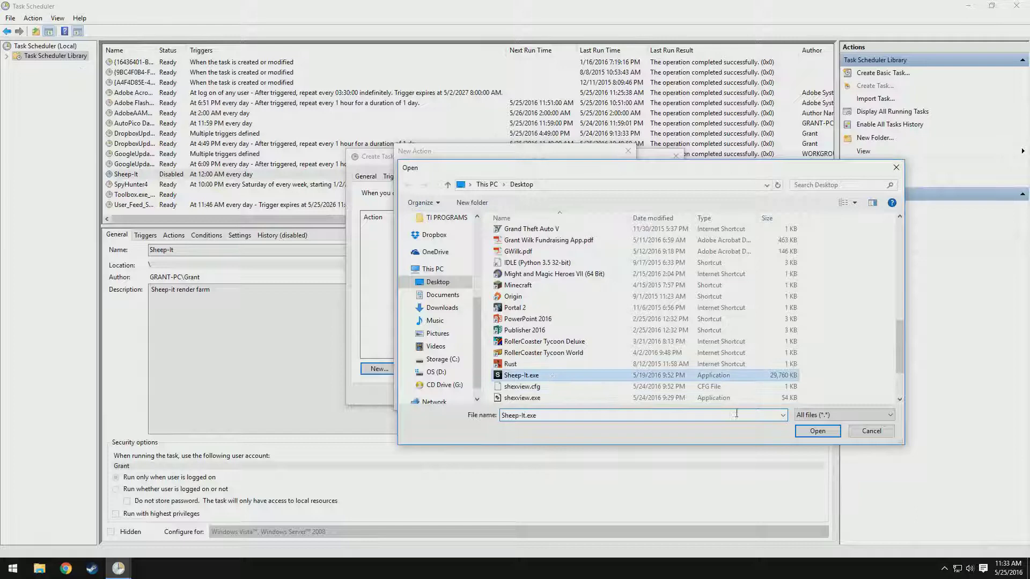
{"action": "left_click", "coordinate": [818, 431]}
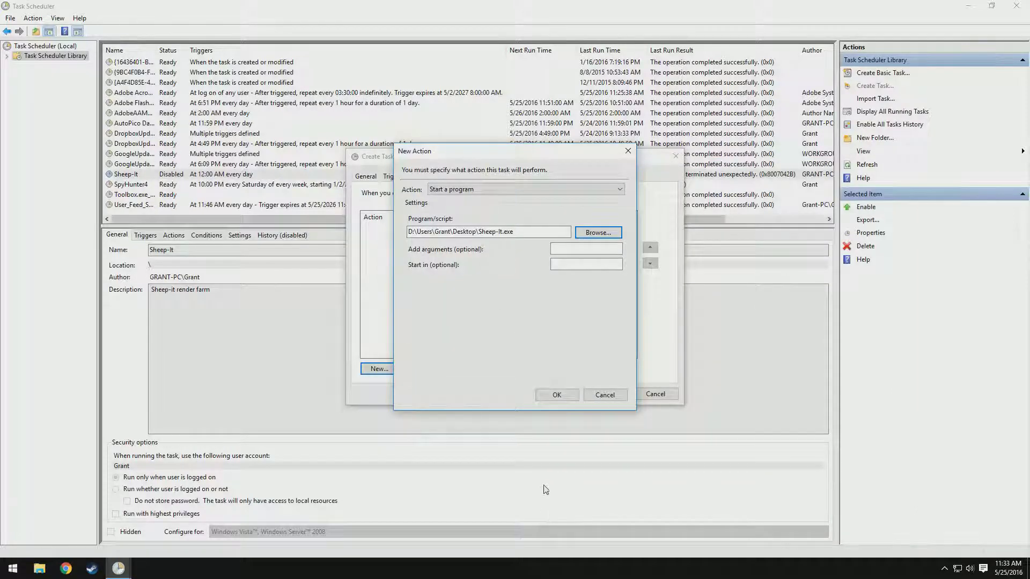
{"action": "left_click", "coordinate": [558, 395]}
{"action": "left_click", "coordinate": [456, 176]}
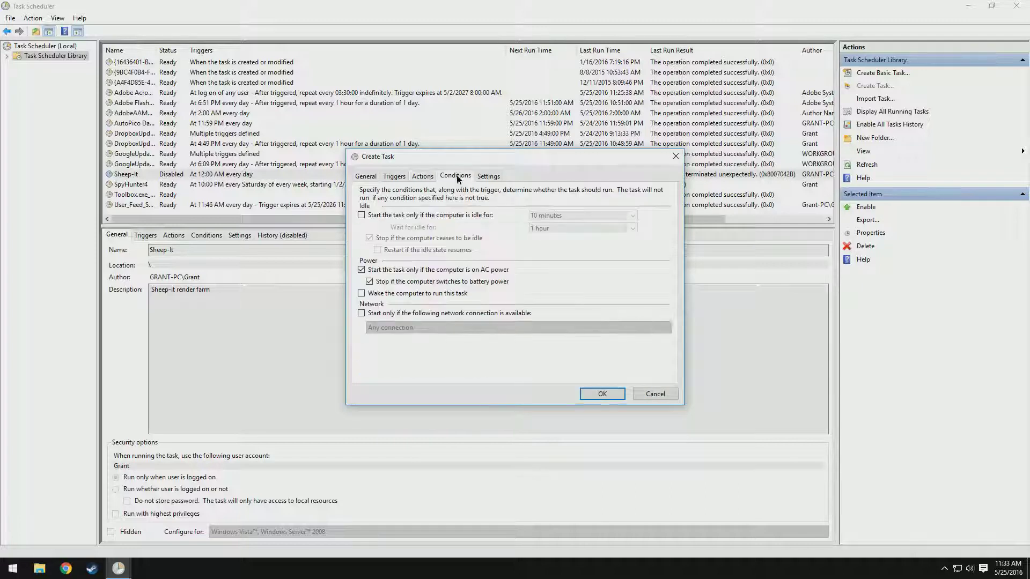
Start the task only after 10 idle minutes and restart it when idleness resumes
{"action": "left_click", "coordinate": [361, 216]}
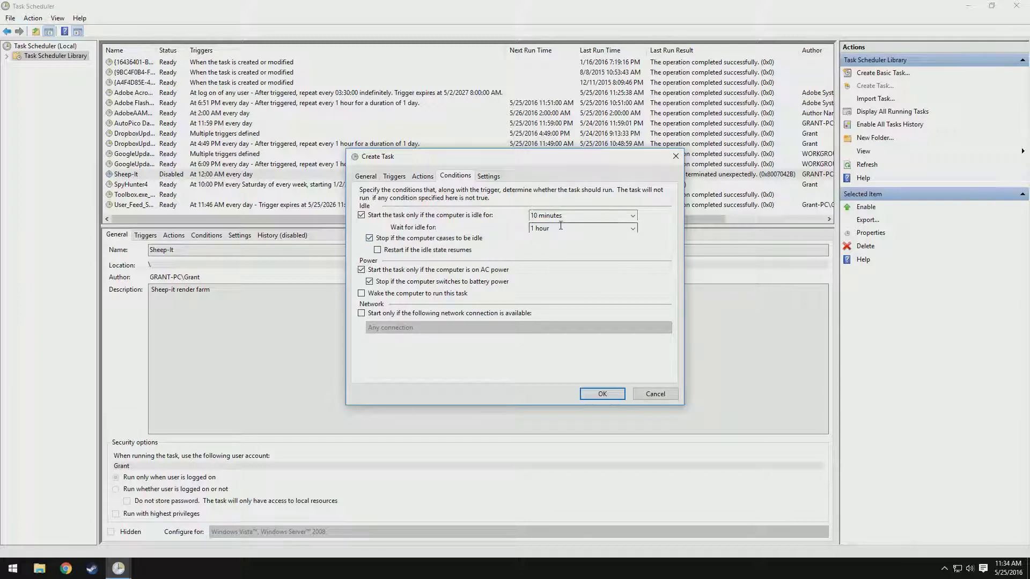
{"action": "left_click", "coordinate": [495, 251]}
{"action": "left_click", "coordinate": [378, 250]}
Require the BW2_EXT network connection before the task starts
{"action": "left_click", "coordinate": [443, 313]}
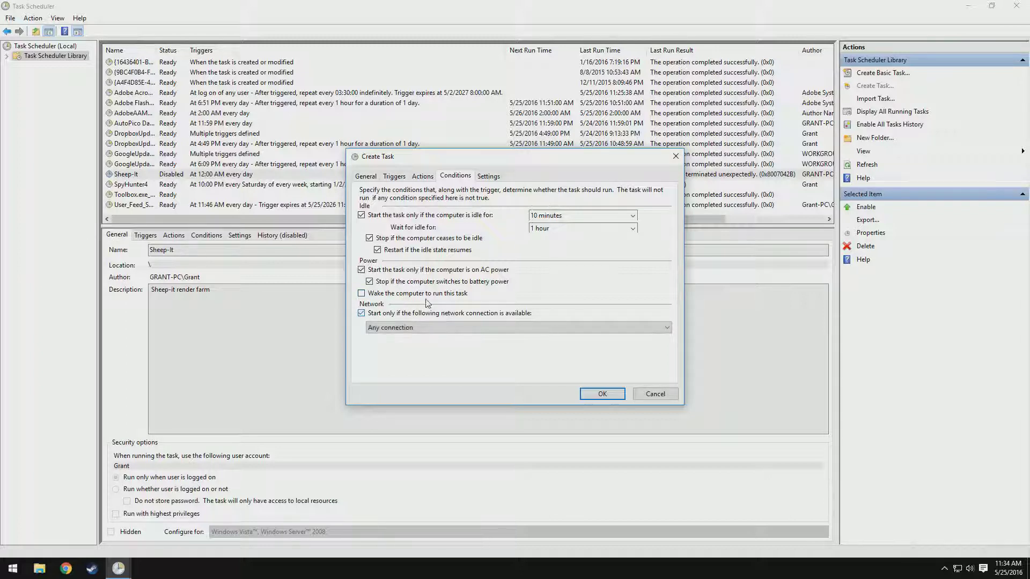
{"action": "left_click", "coordinate": [465, 326]}
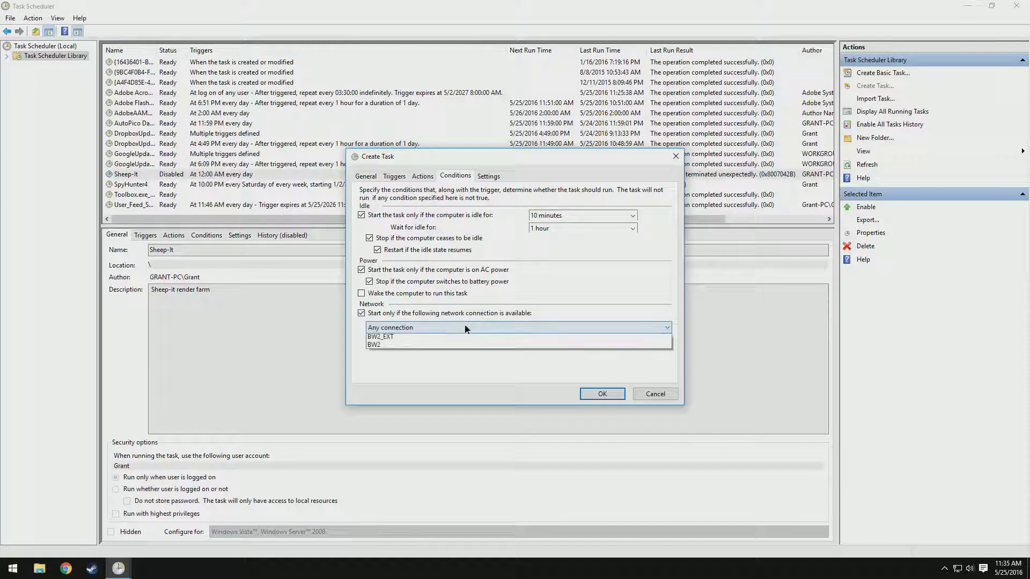
{"action": "left_click", "coordinate": [423, 346]}
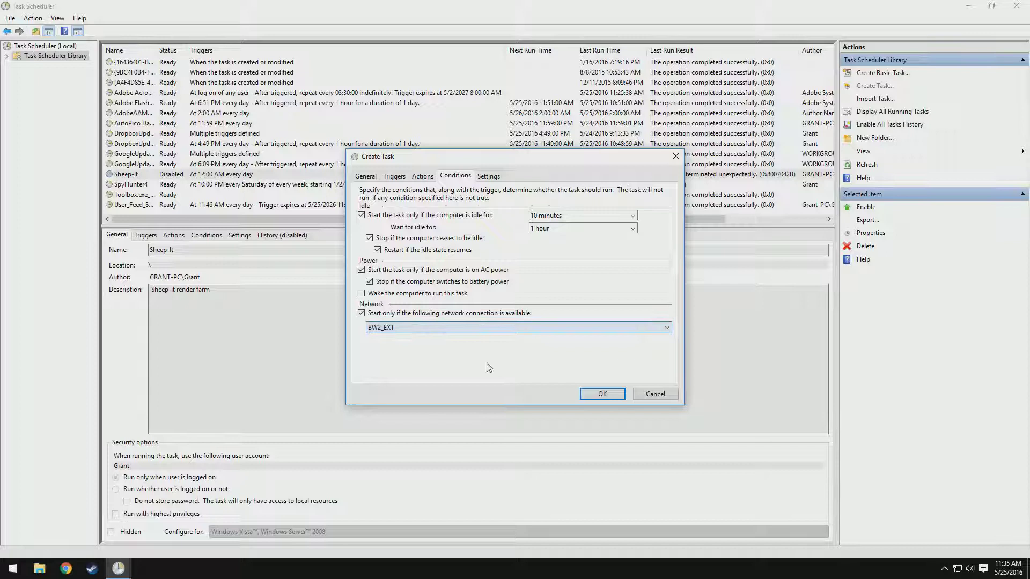
Run missed starts promptly, restart every 1 minute up to 3 times on failure, keep 'Do not start a new instance'
{"action": "left_click", "coordinate": [492, 177]}
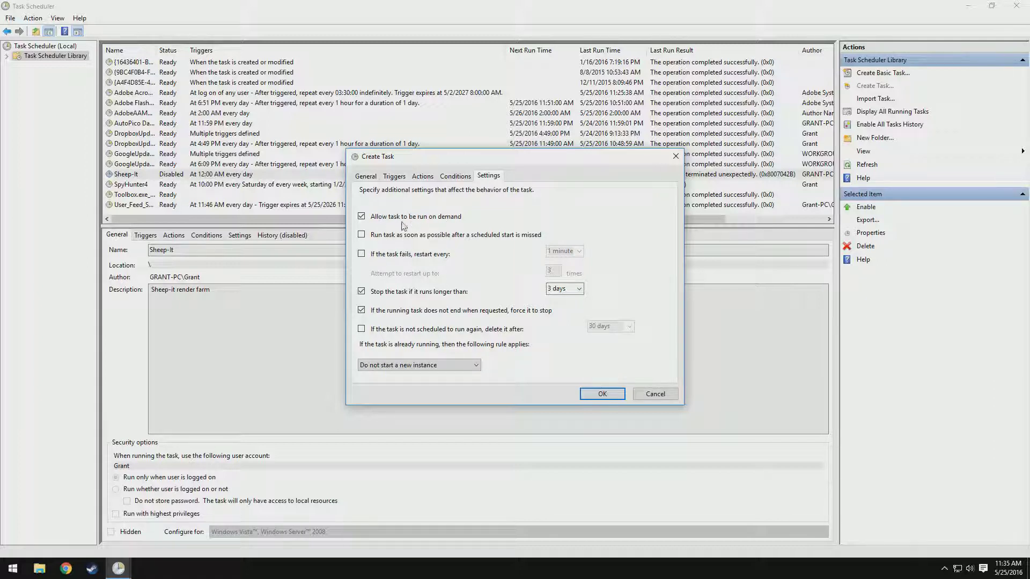
{"action": "left_click", "coordinate": [361, 234]}
{"action": "left_click", "coordinate": [361, 257]}
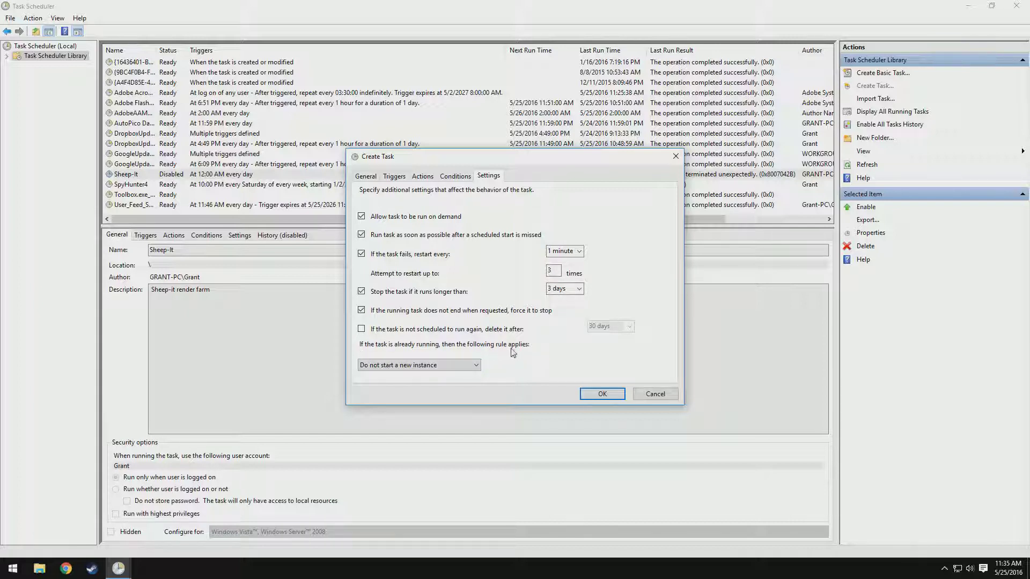
{"action": "left_click", "coordinate": [457, 365]}
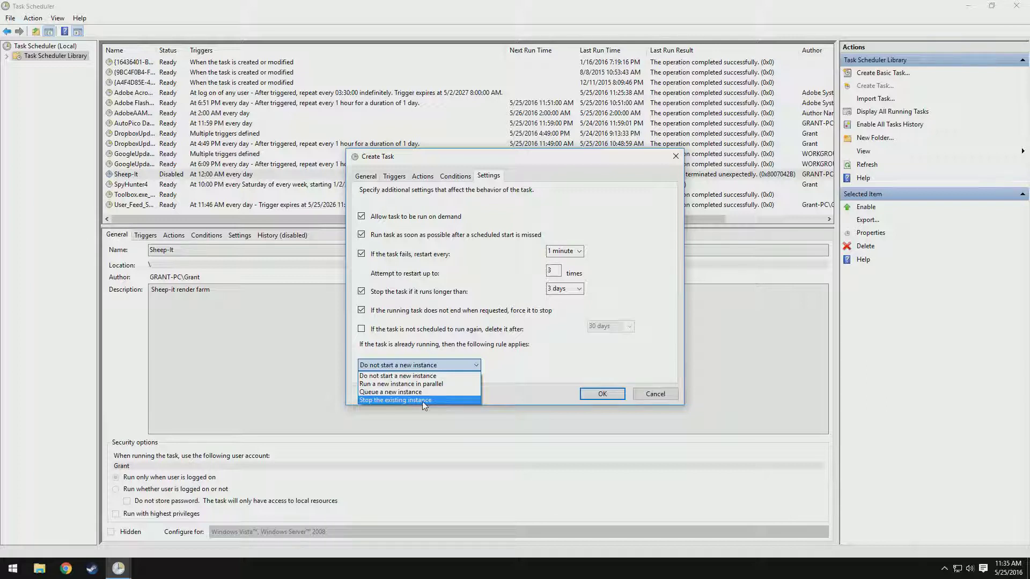
{"action": "left_click", "coordinate": [437, 377]}
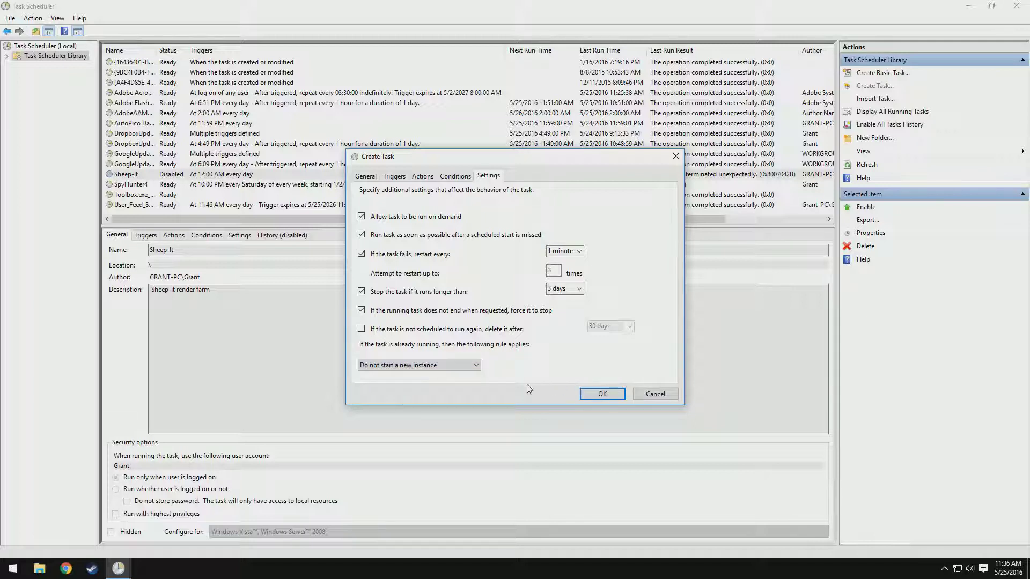
Save the Sheep-it Automation task with the account password, then widen the Name column
{"action": "left_click", "coordinate": [590, 397]}
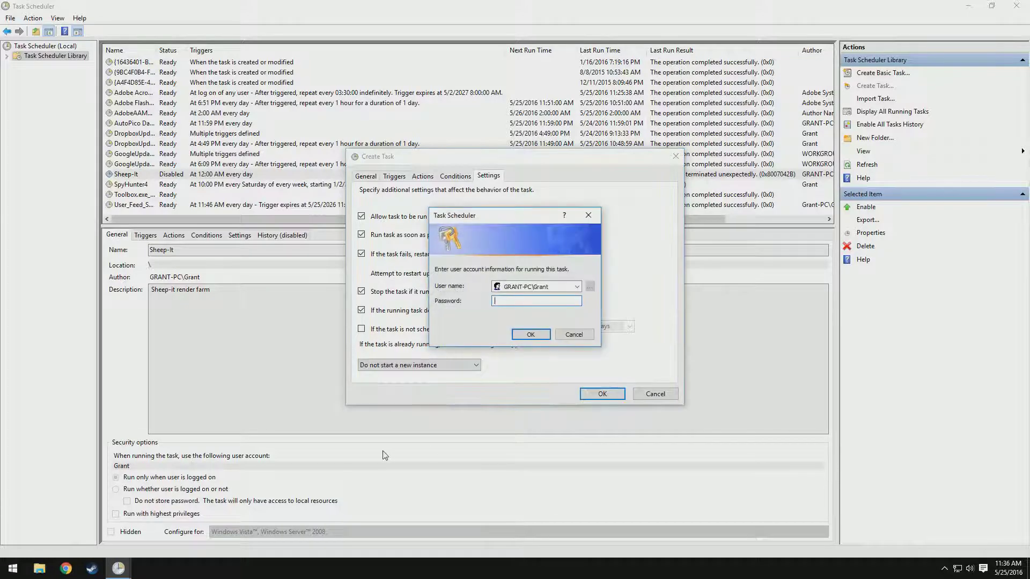
{"action": "type", "text": "•••••••••••"}
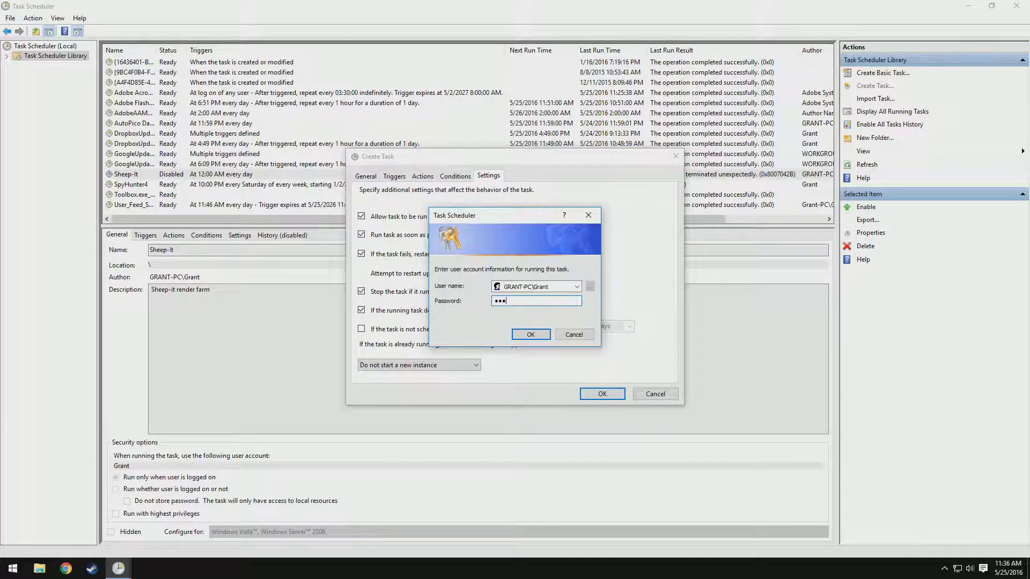
{"action": "key", "text": "Return"}
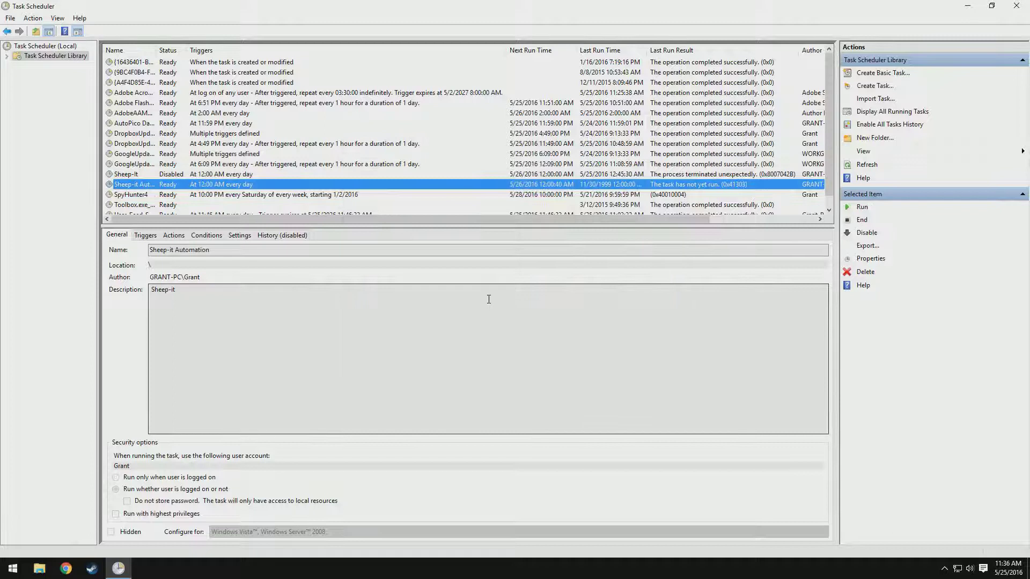
{"action": "scroll", "coordinate": [515, 116], "scroll_direction": "down", "scroll_amount": 1}
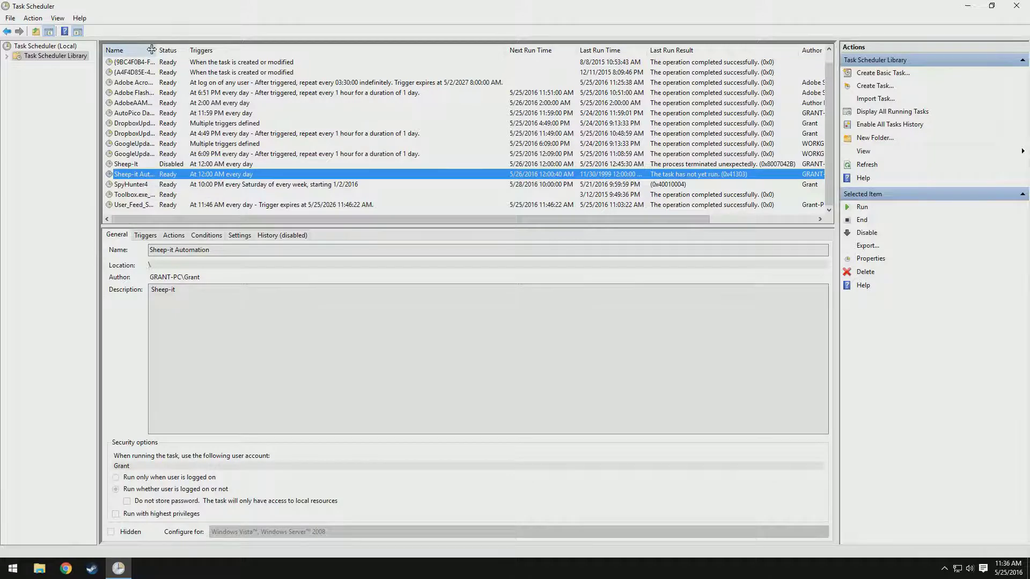
{"action": "left_click_drag", "start_coordinate": [152, 50], "coordinate": [207, 50]}
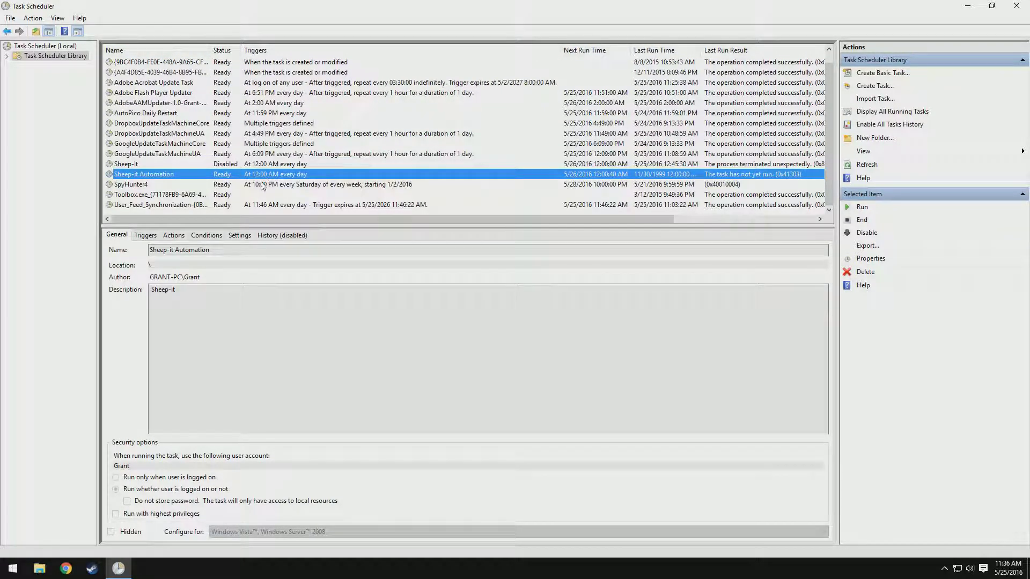
Run the Sheep-it Automation task now and shrink the Task Scheduler window
{"action": "right_click", "coordinate": [220, 179]}
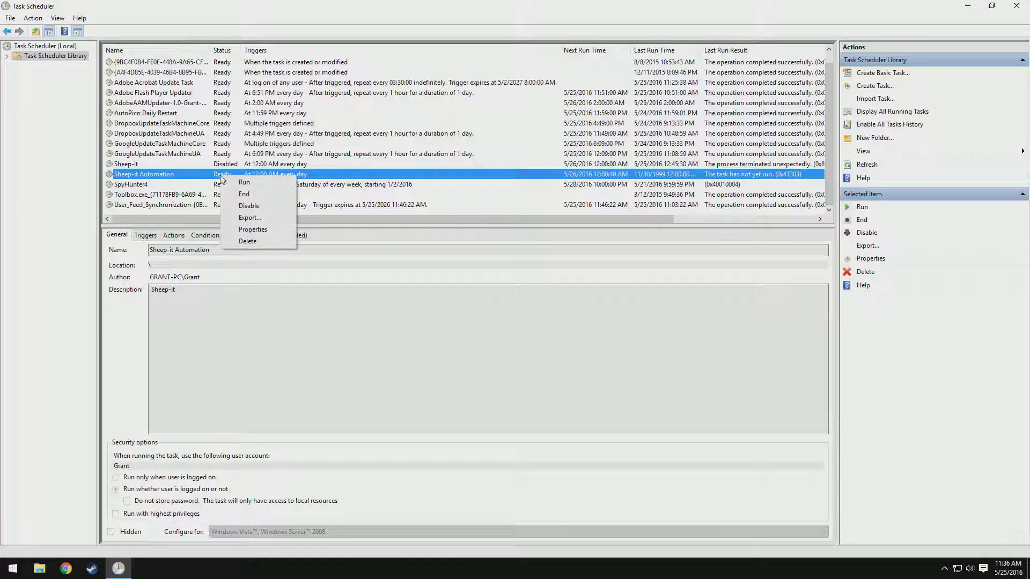
{"action": "left_click", "coordinate": [253, 185]}
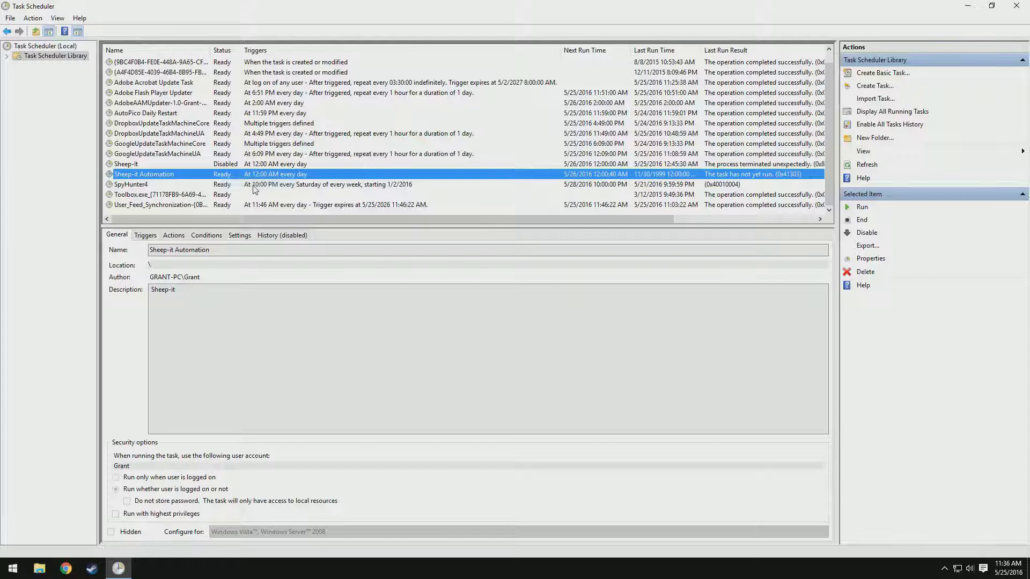
{"action": "right_click", "coordinate": [254, 176]}
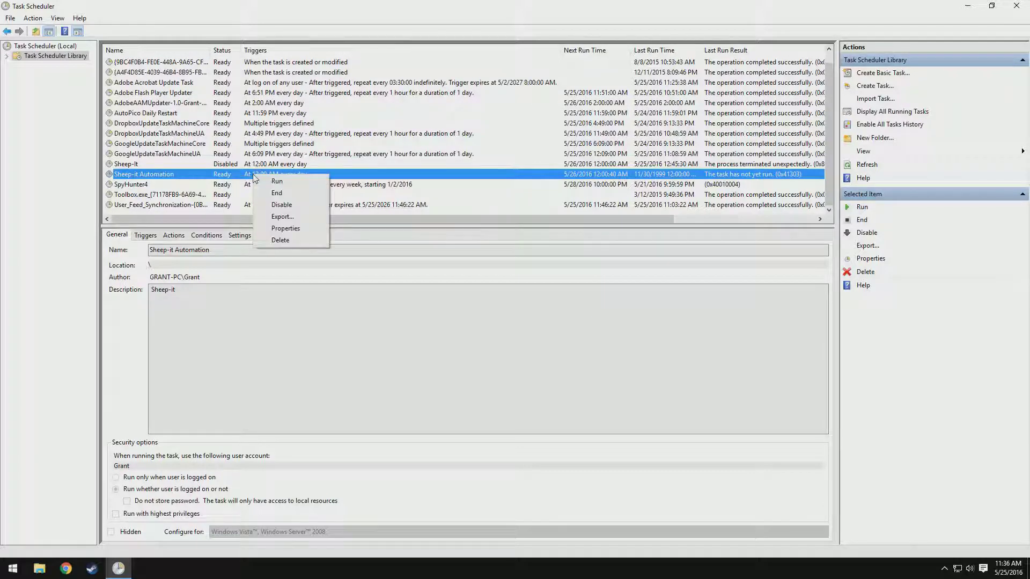
{"action": "left_click", "coordinate": [275, 181]}
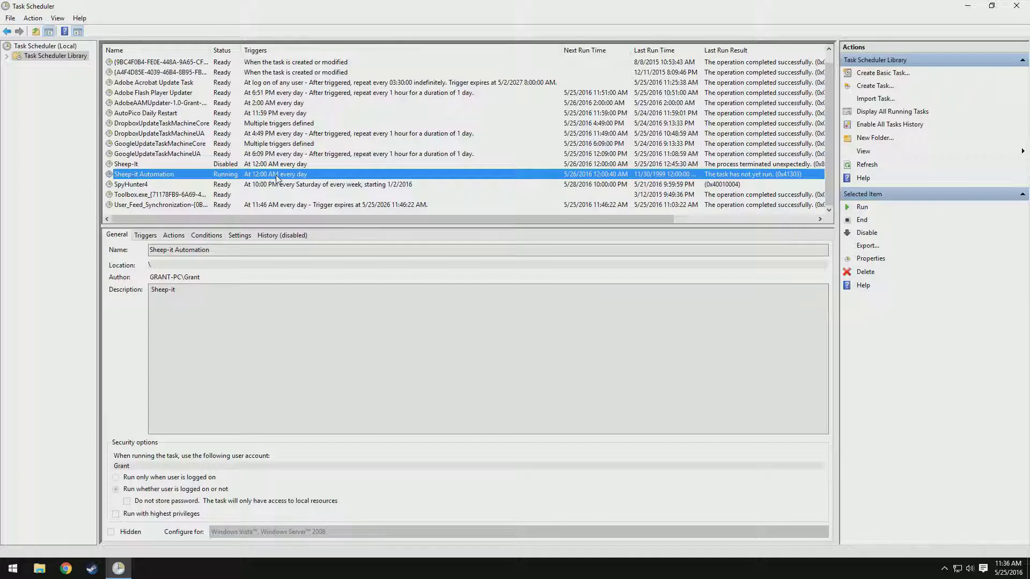
{"action": "scroll", "coordinate": [289, 206], "scroll_direction": "up", "scroll_amount": 1}
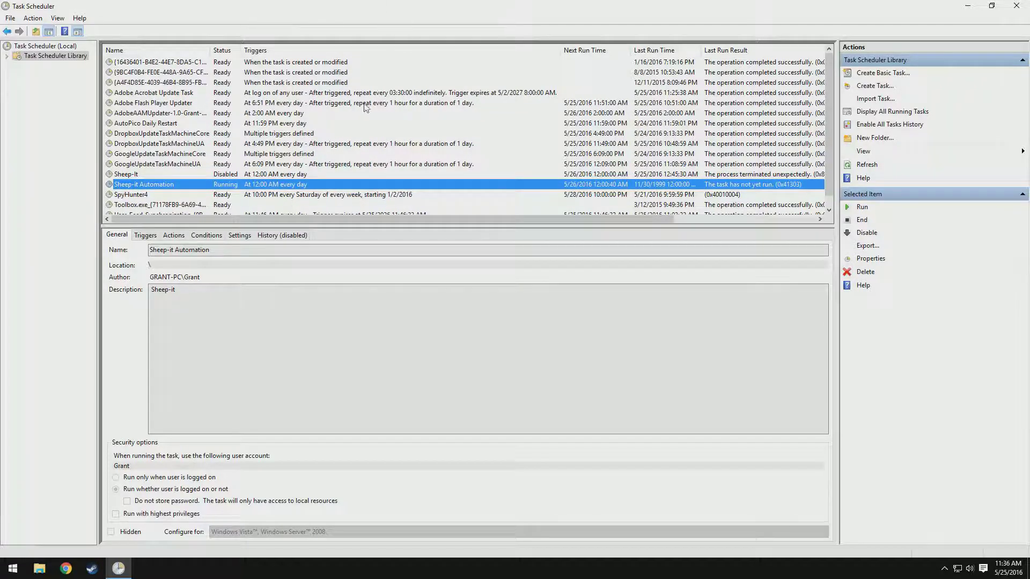
{"action": "mouse_move", "coordinate": [516, 6]}
{"action": "left_mouse_down"}
{"action": "mouse_move", "coordinate": [516, 79]}
{"action": "mouse_move", "coordinate": [643, 94]}
{"action": "mouse_move", "coordinate": [520, 1]}
{"action": "left_mouse_up"}
Disable and then re-enable the Sheep-it Automation task, leaving it Running
{"action": "right_click", "coordinate": [238, 184]}
{"action": "left_click", "coordinate": [267, 215]}
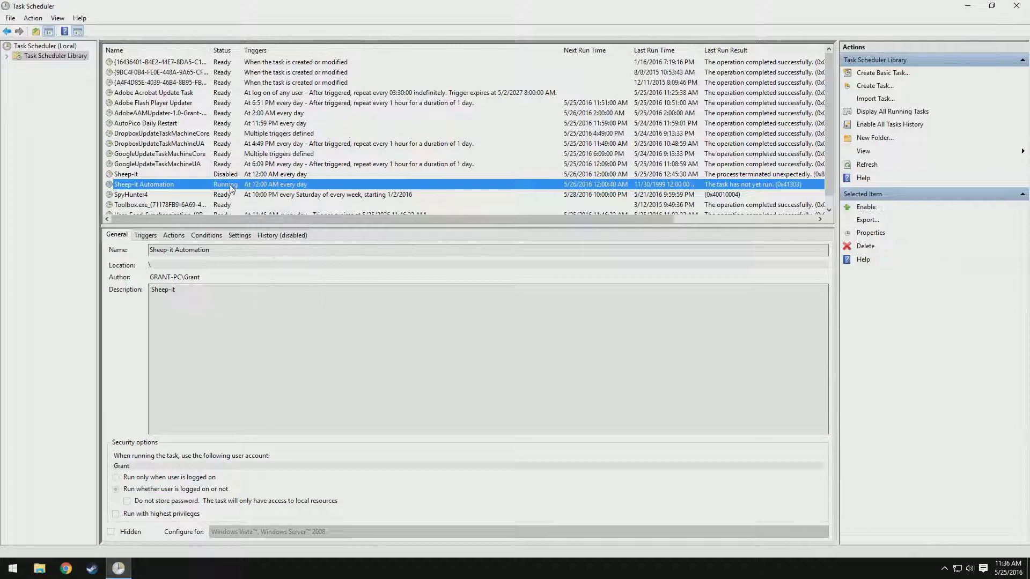
{"action": "right_click", "coordinate": [230, 185]}
{"action": "left_click", "coordinate": [263, 197]}
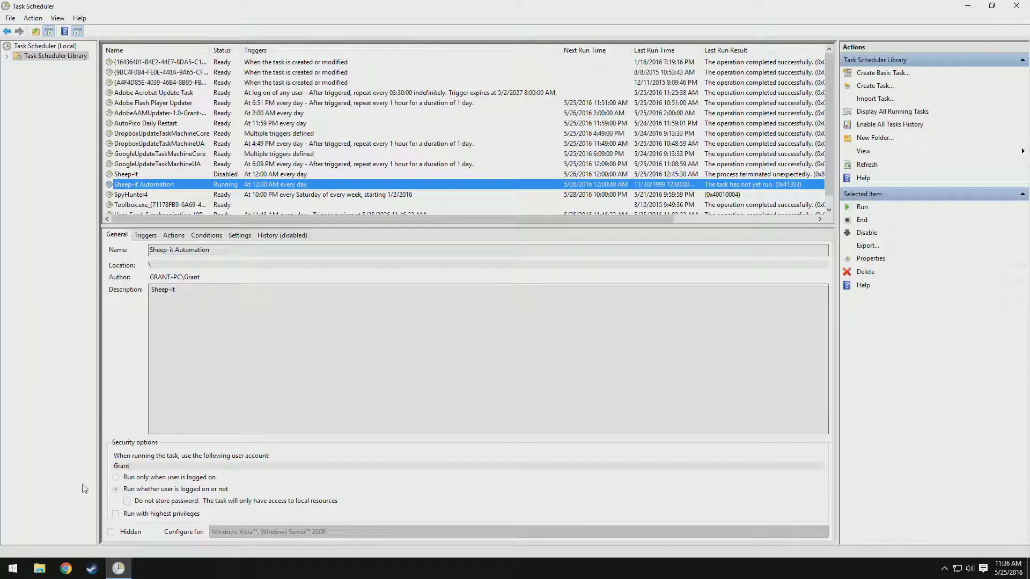
Open the SheepIt account profile in Chrome and highlight the 104,492 credits total
{"action": "left_click", "coordinate": [65, 569]}
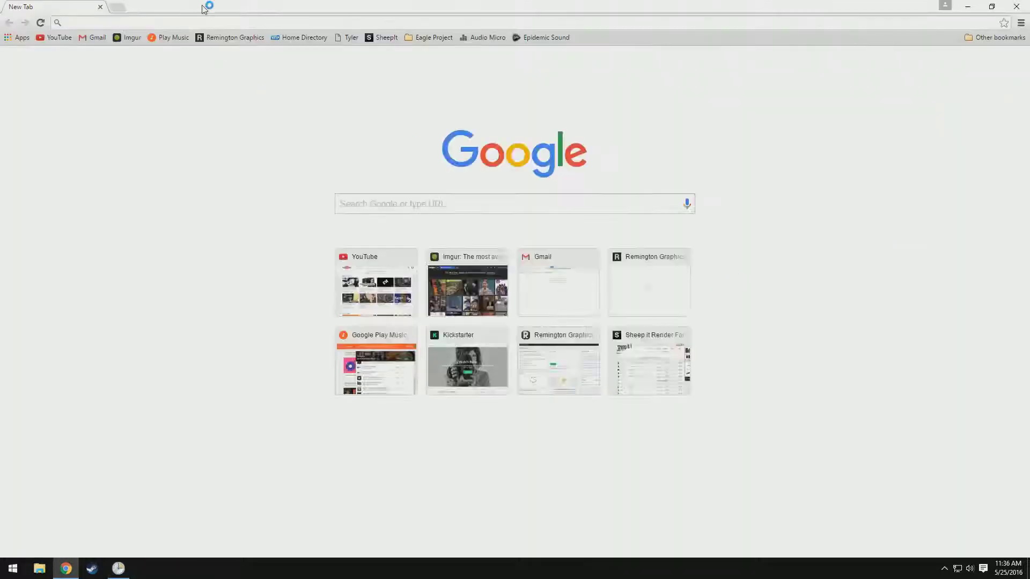
{"action": "left_click", "coordinate": [386, 38]}
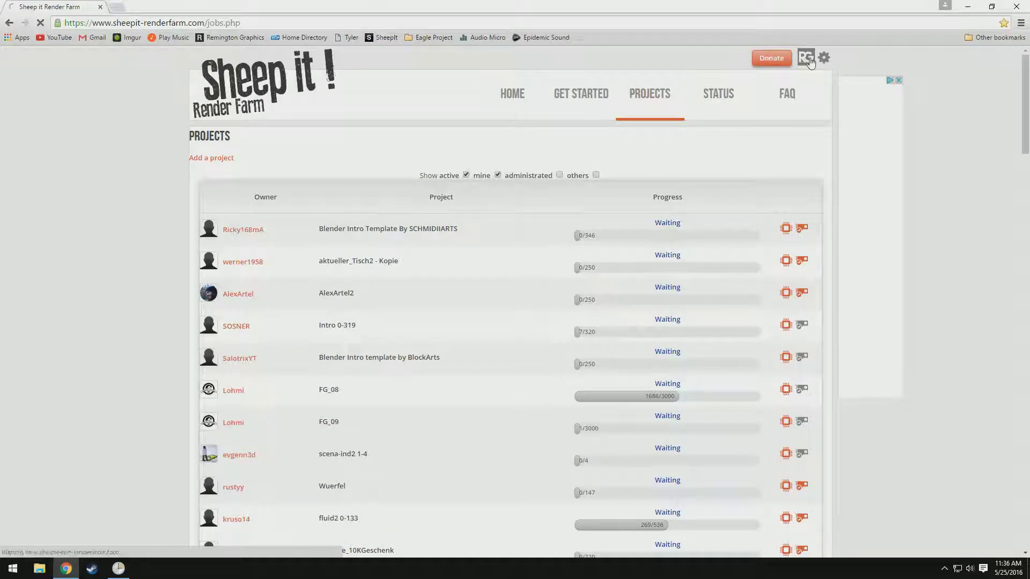
{"action": "left_click", "coordinate": [809, 61]}
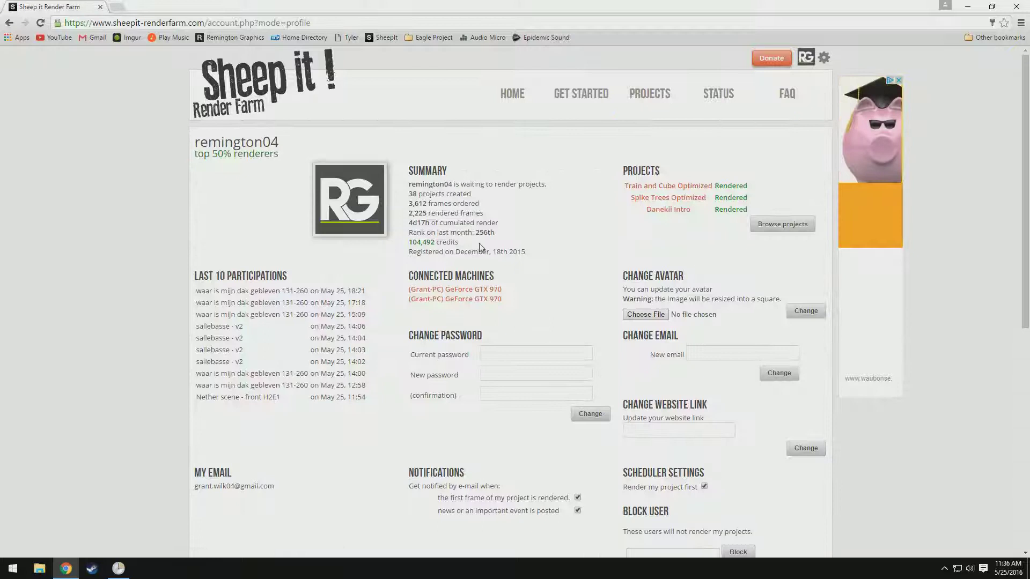
{"action": "left_click_drag", "start_coordinate": [478, 243], "coordinate": [408, 165]}
{"action": "left_click_drag", "start_coordinate": [408, 242], "coordinate": [459, 243]}
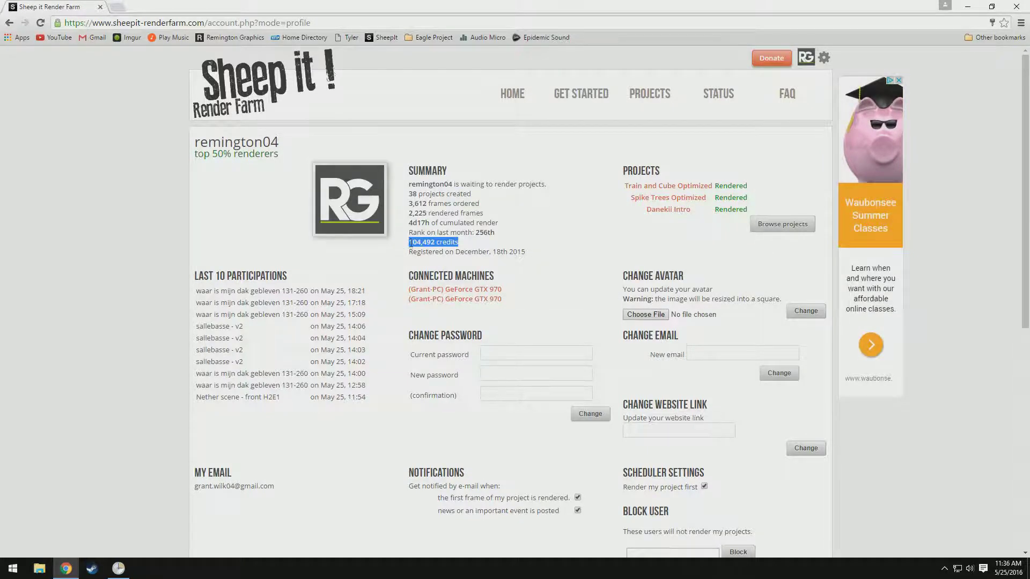